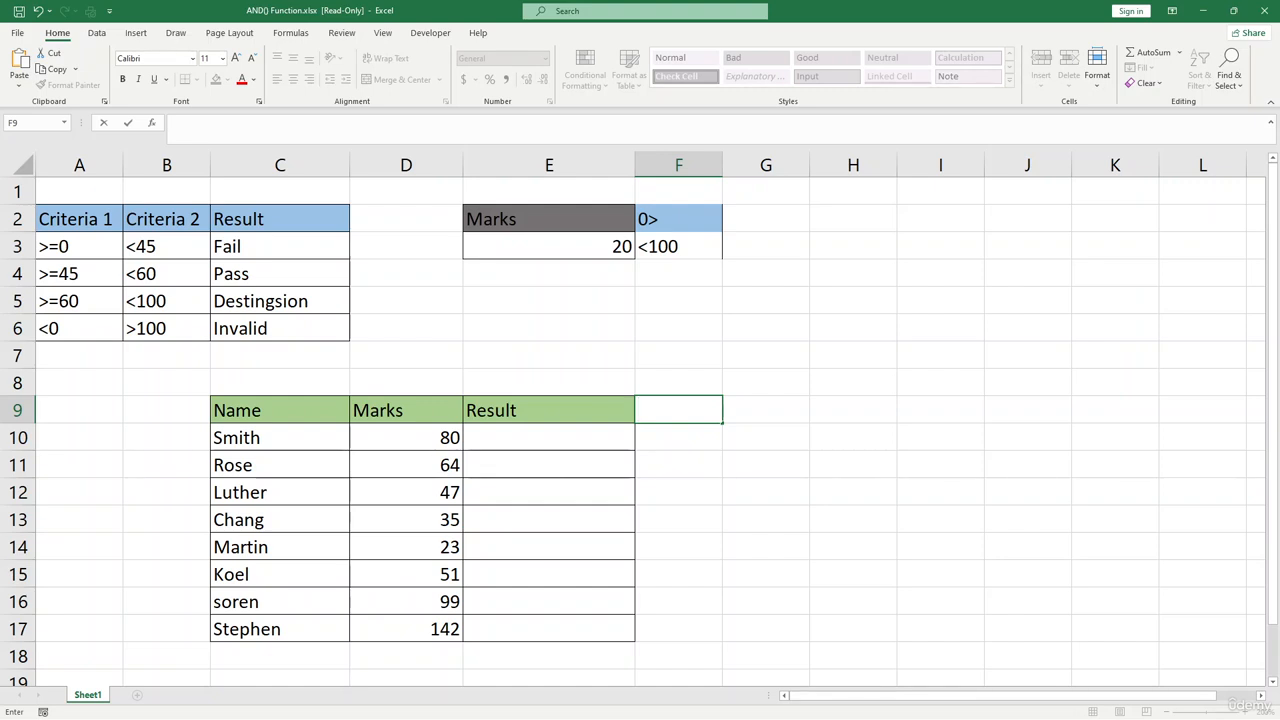
pyautogui.press('Return')
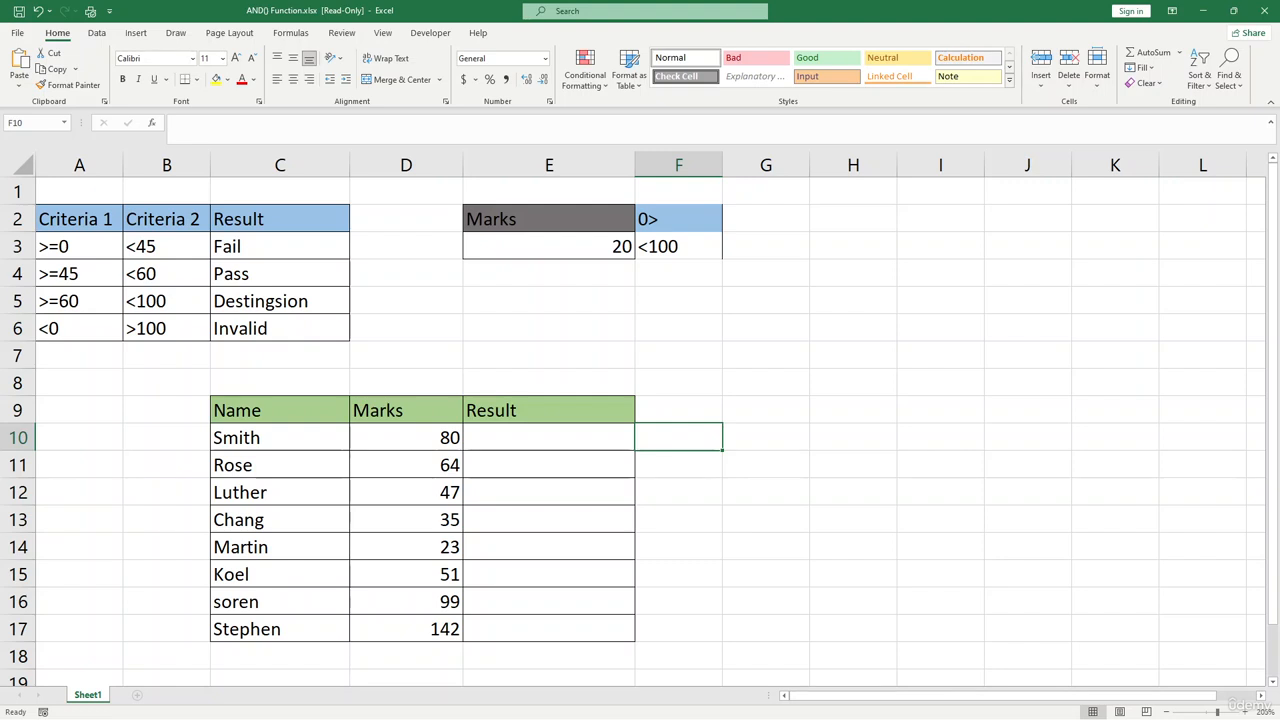
pyautogui.click(549, 247)
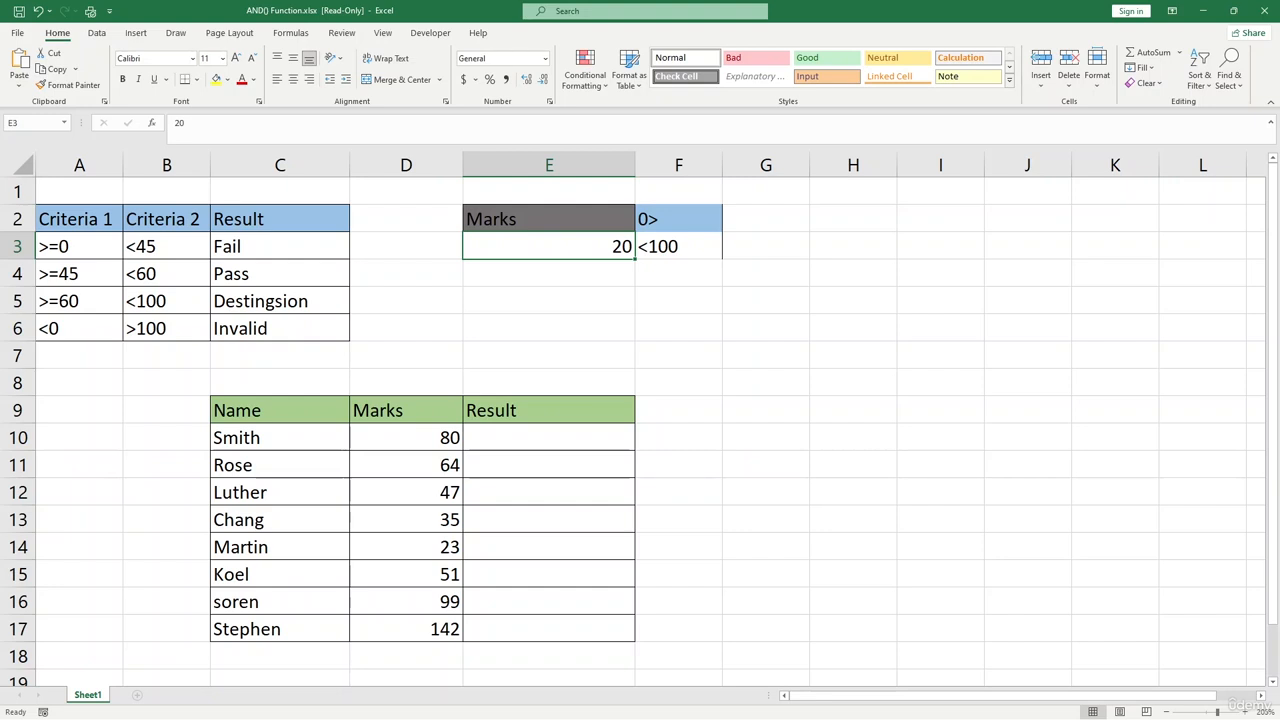
pyautogui.click(679, 219)
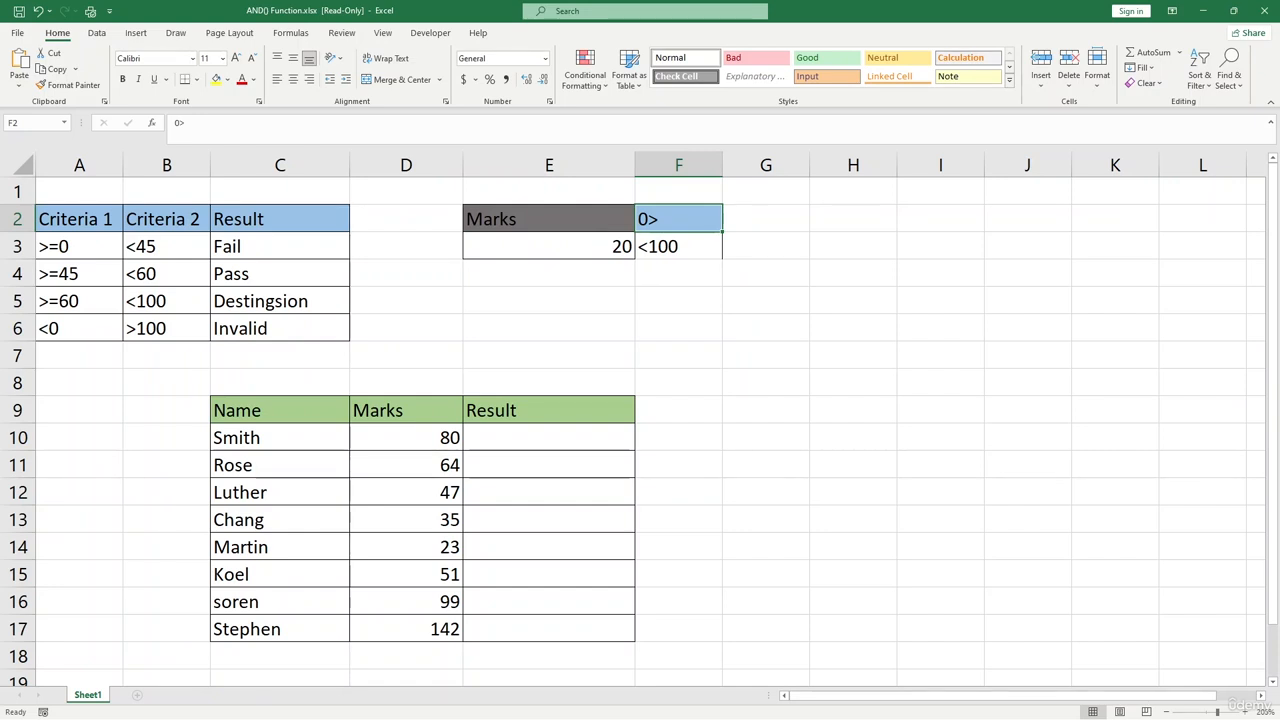
# Enter the formula =AND(E3>0) in cell F4 to test whether the mark is above zero
pyautogui.click(679, 273)
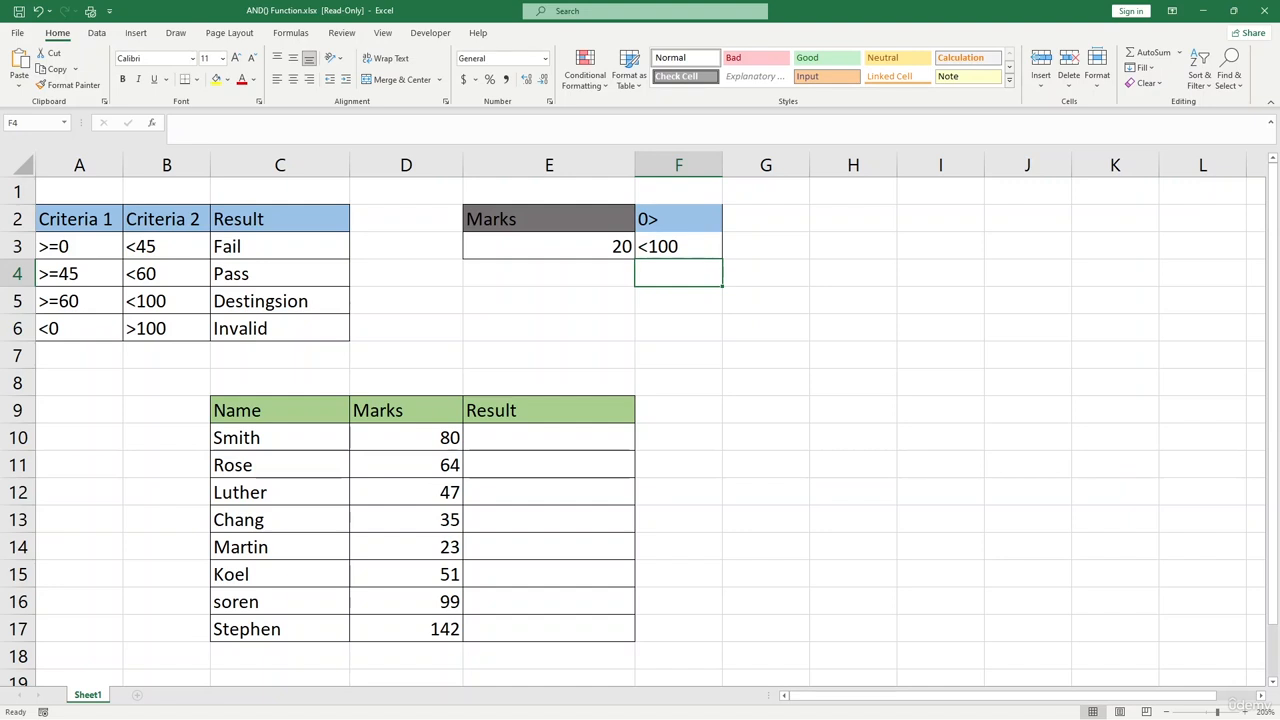
pyautogui.write('=')
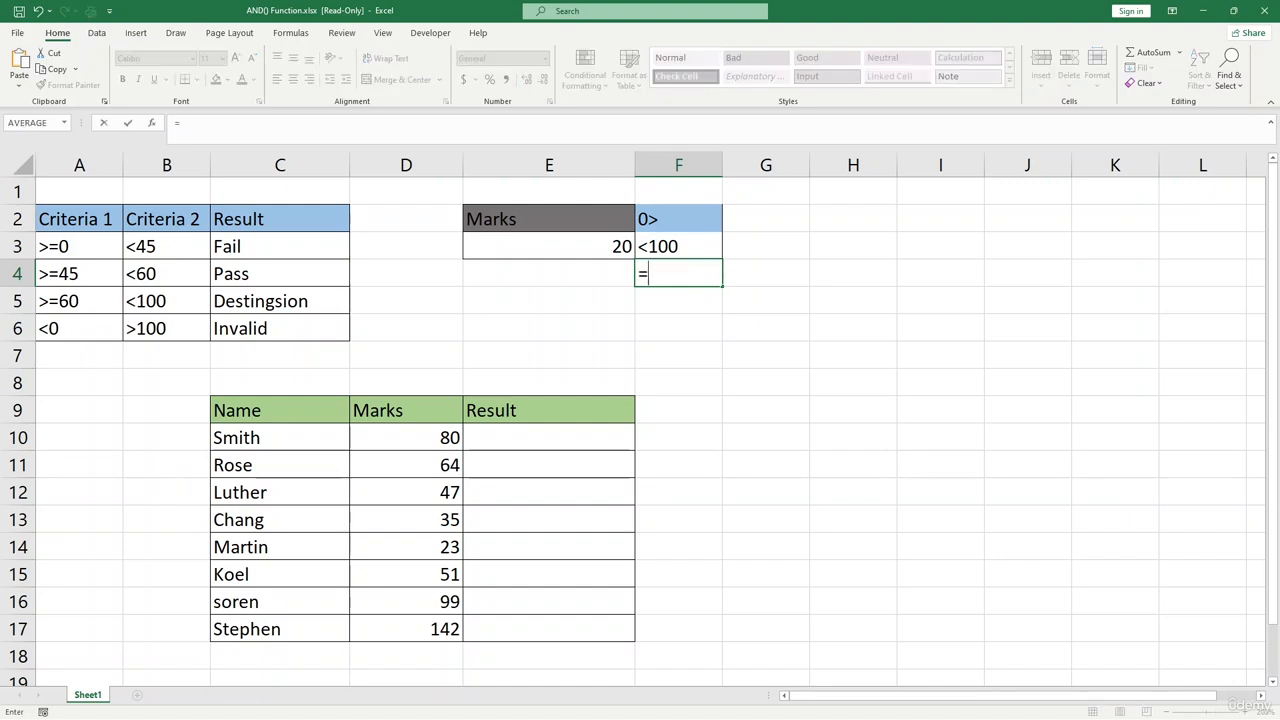
pyautogui.write('and')
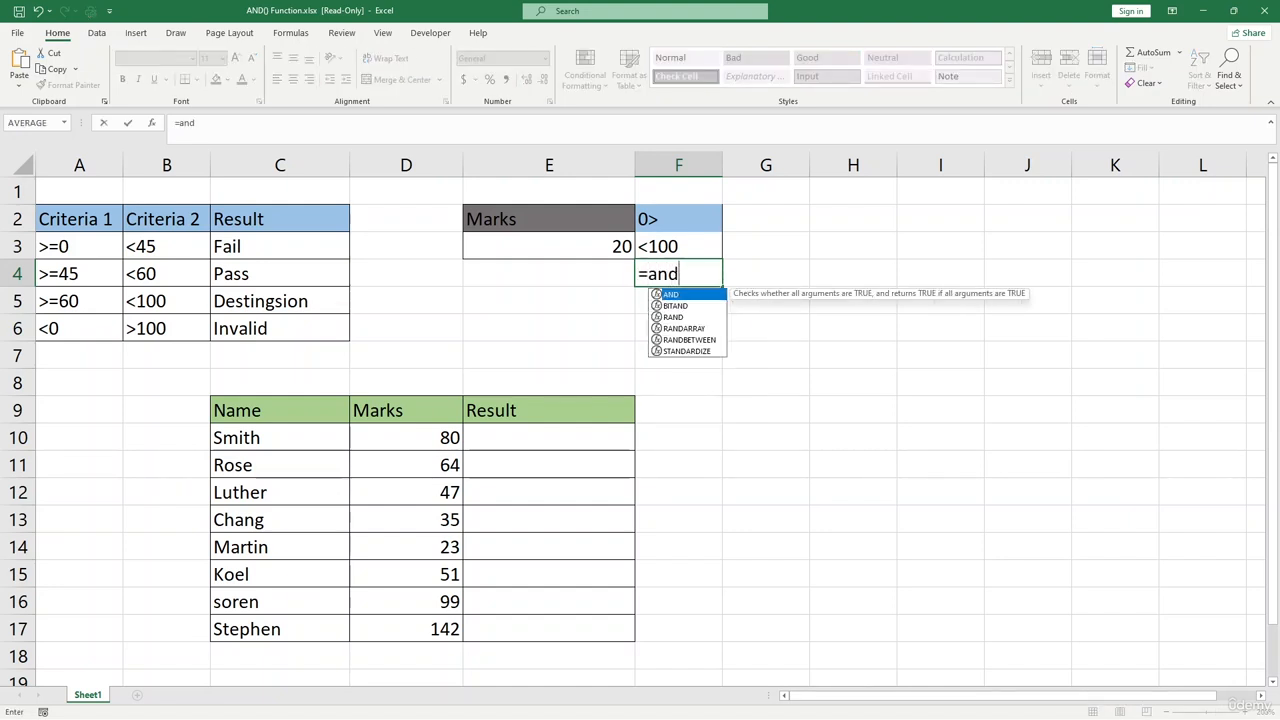
pyautogui.press('Tab')
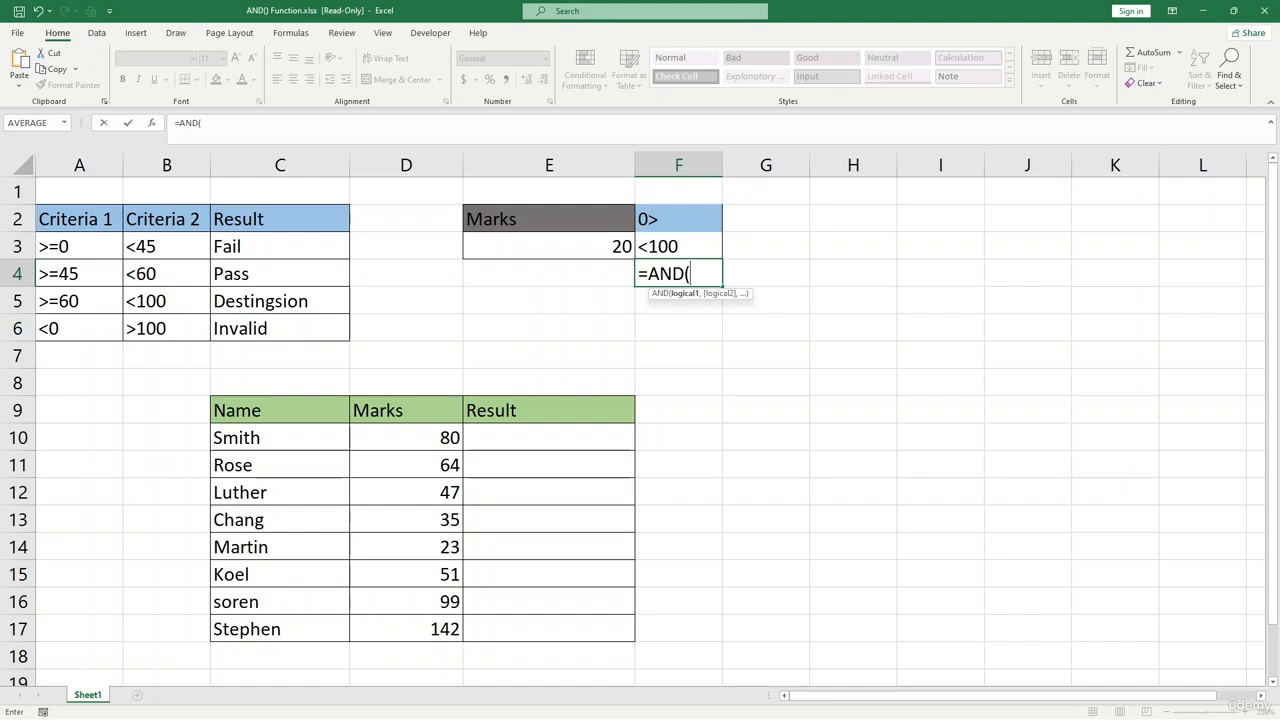
pyautogui.click(549, 246)
pyautogui.write('>')
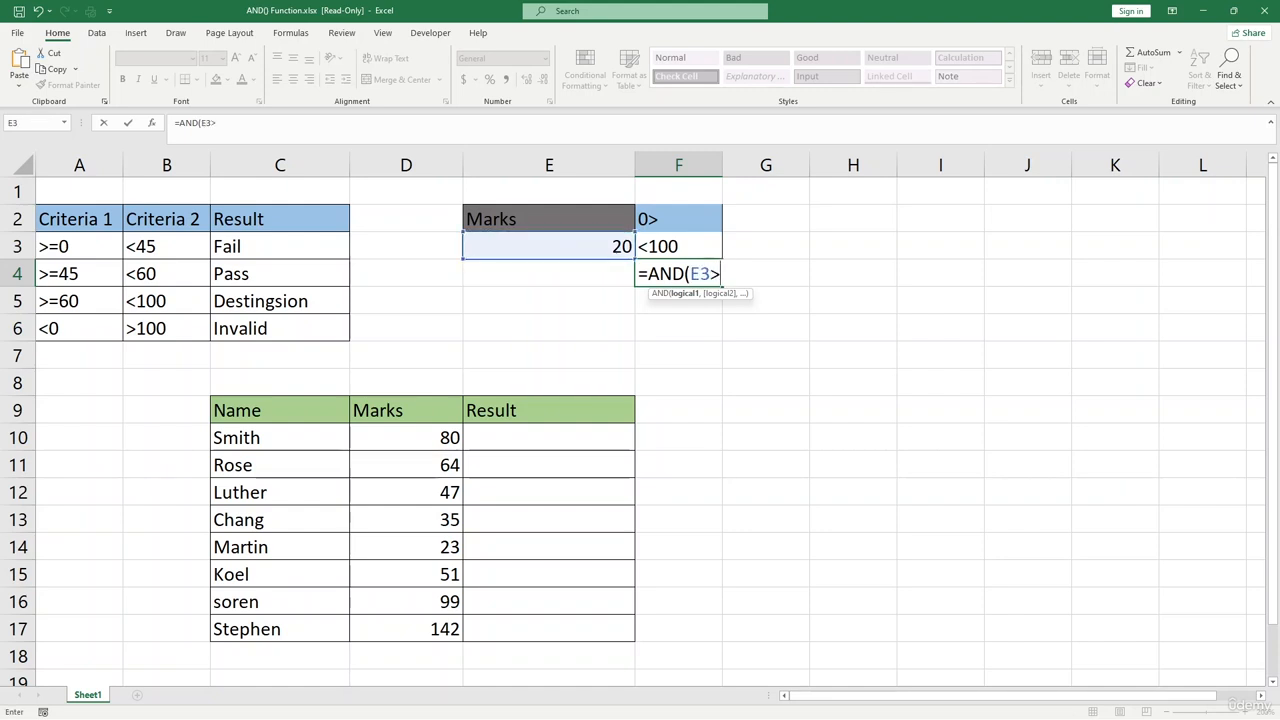
pyautogui.write('0)')
pyautogui.press('Return')
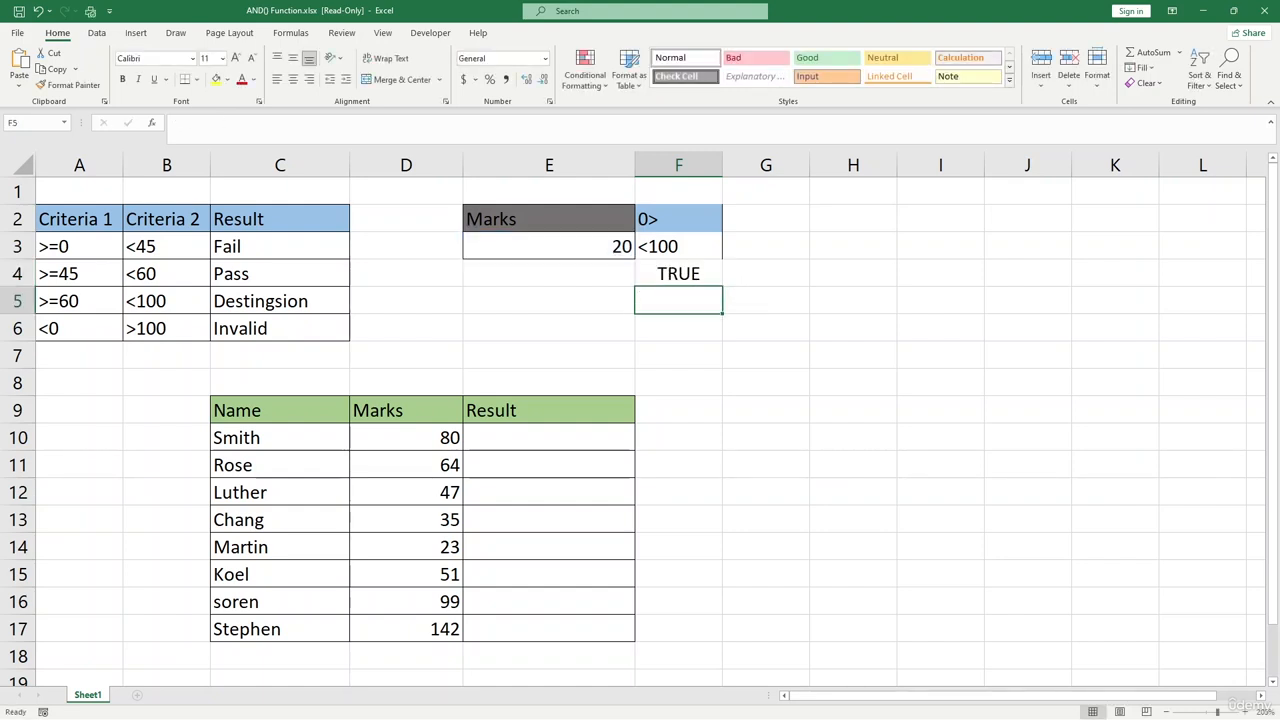
# Enter the formula =AND(E3<100) in cell F5 to test whether the mark is below 100
pyautogui.write('=an')
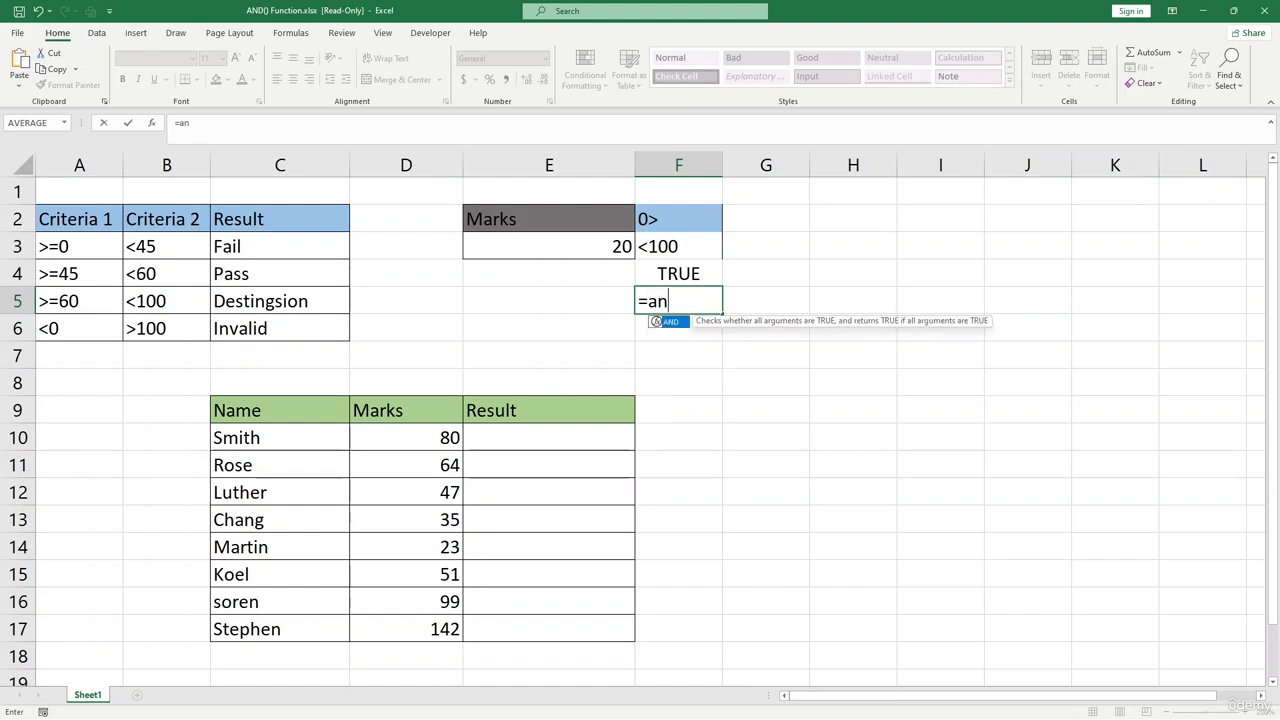
pyautogui.write('d(')
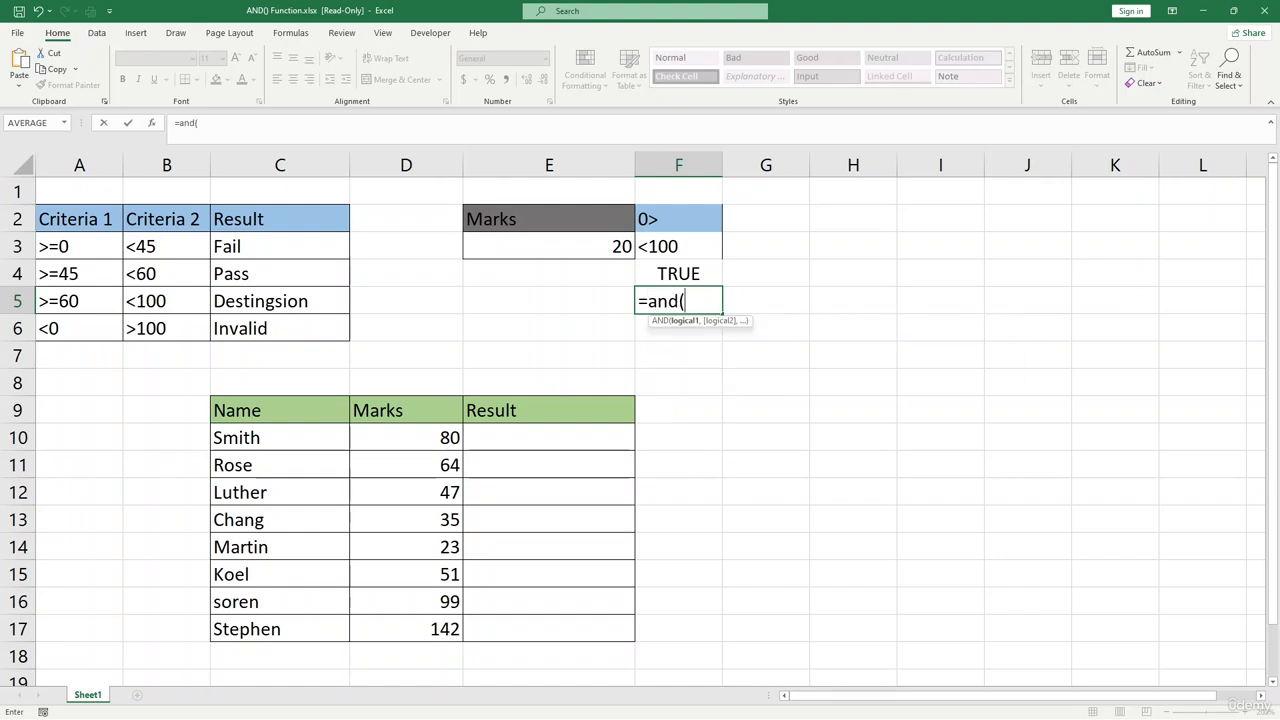
pyautogui.click(549, 246)
pyautogui.write('<')
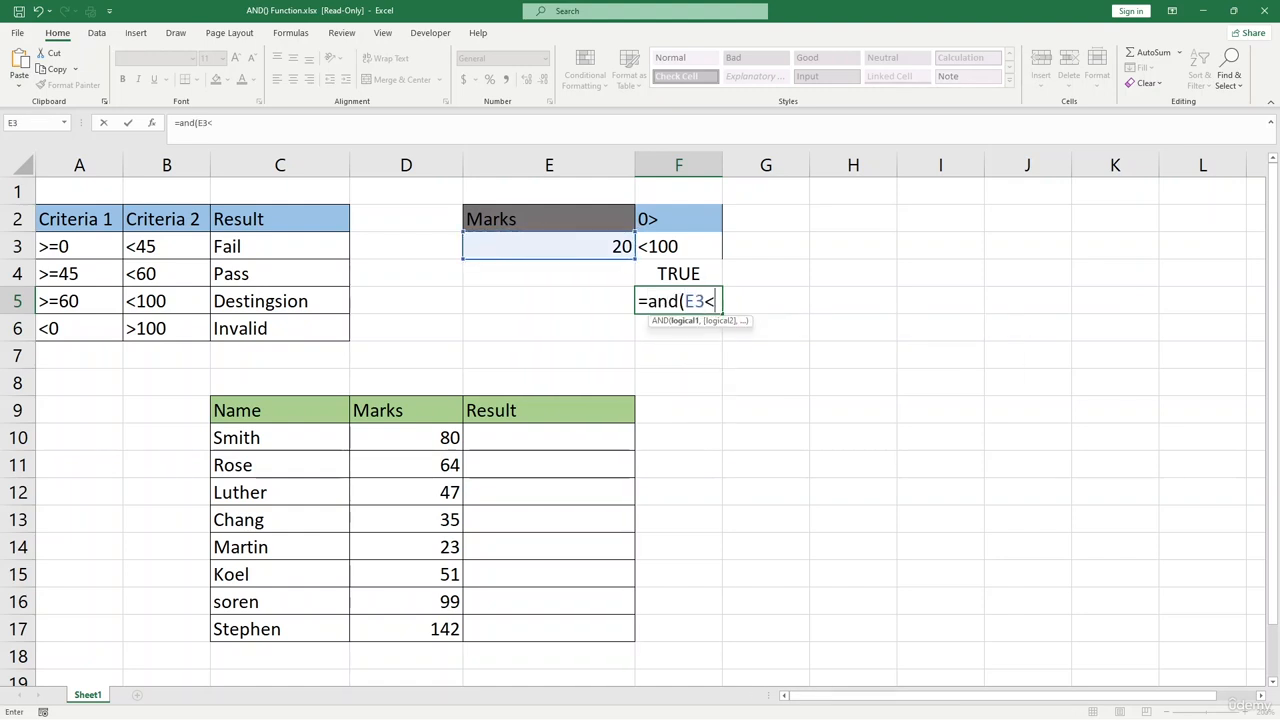
pyautogui.write('100)')
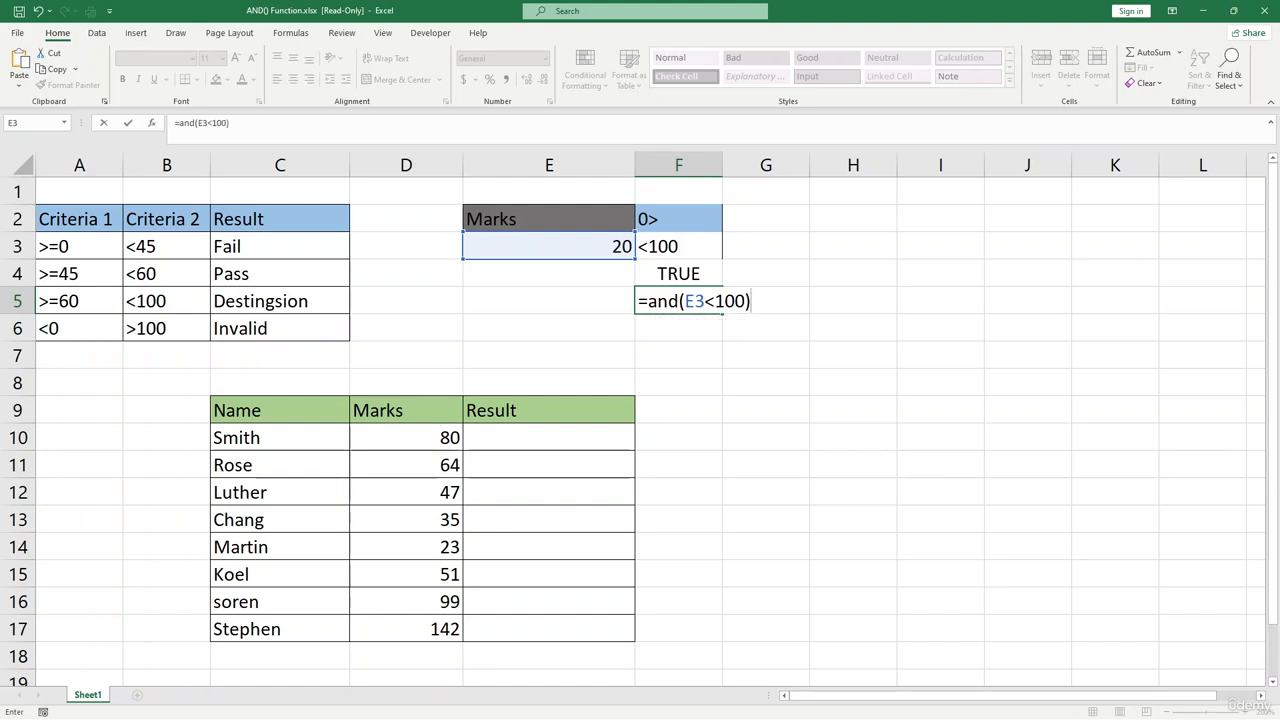
pyautogui.press('Return')
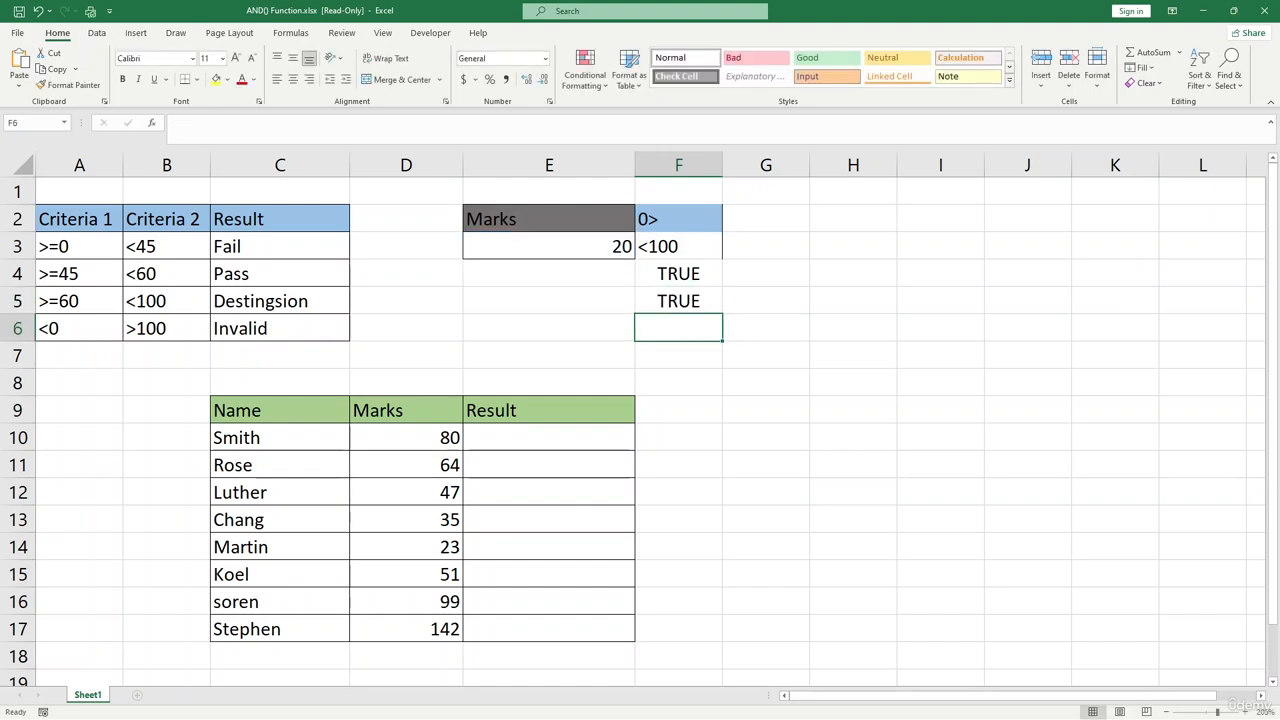
# Set the mark in cell E3 to 101 and check the below-100 test in F5
pyautogui.click(678, 301)
pyautogui.click(549, 246)
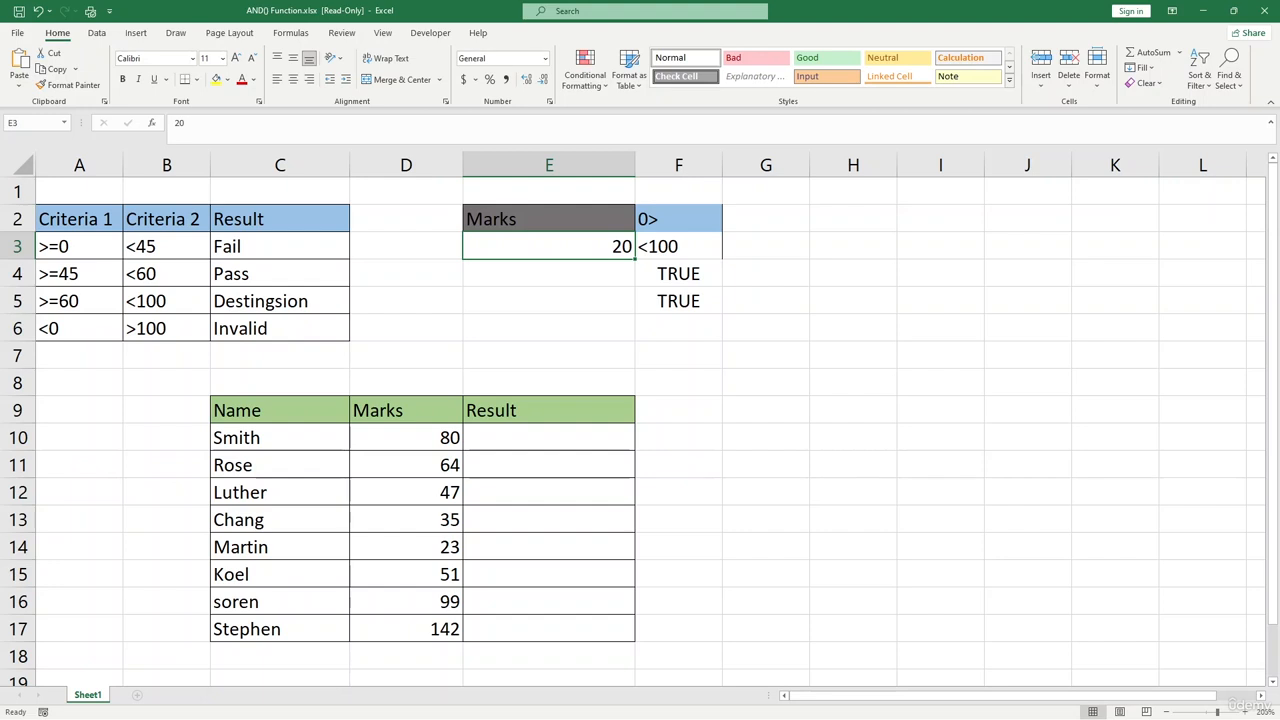
pyautogui.write('101')
pyautogui.press('Return')
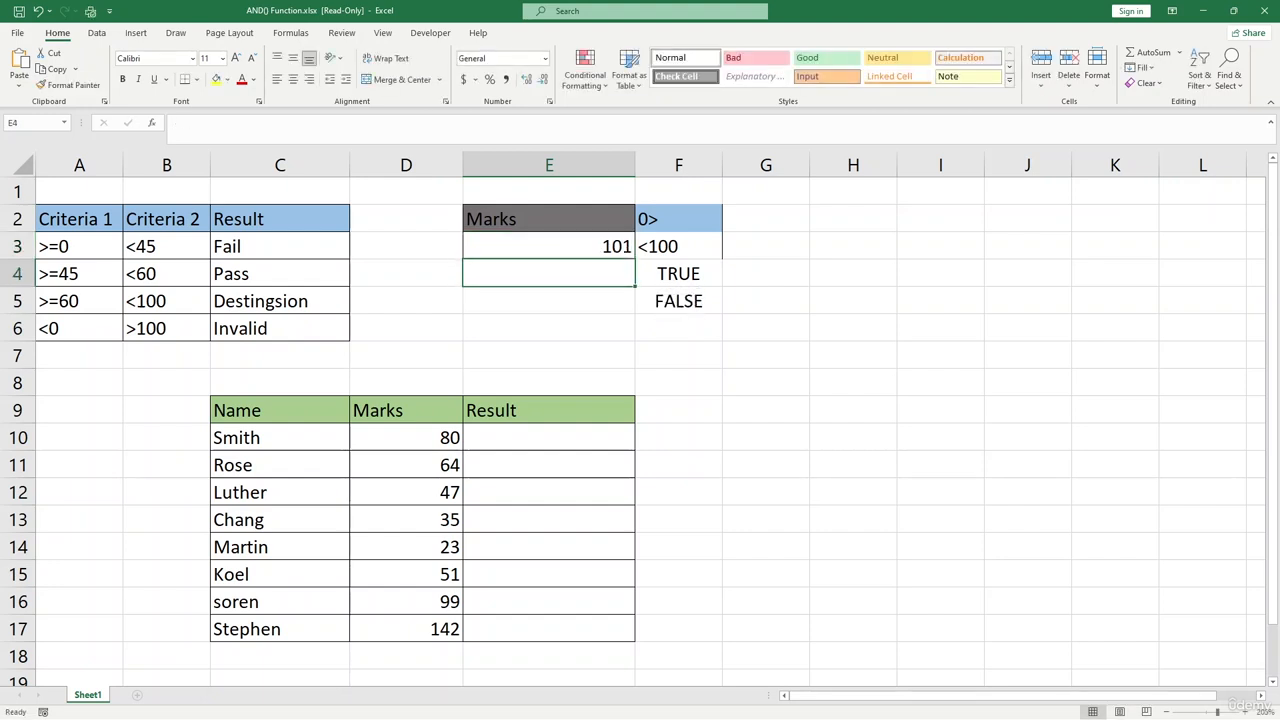
pyautogui.click(678, 301)
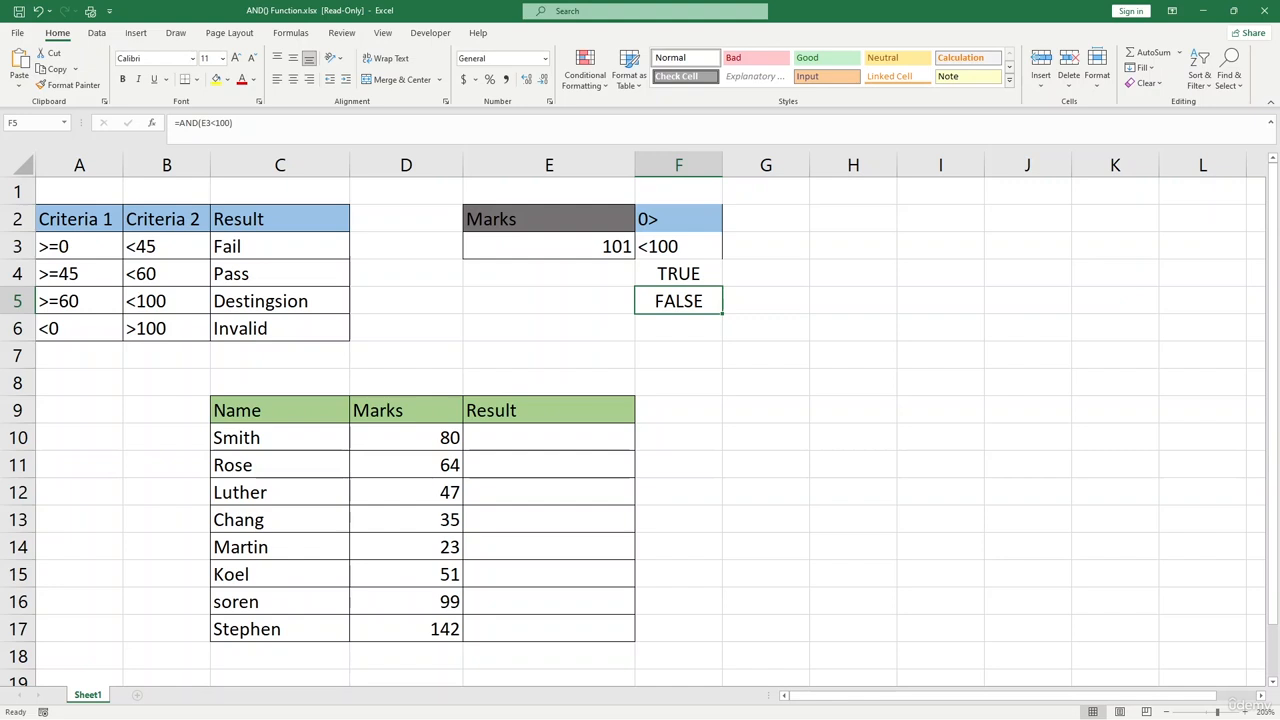
# Examine the criteria table in A2:C6 and the student names, marks and Result column in the table below it
pyautogui.click(678, 355)
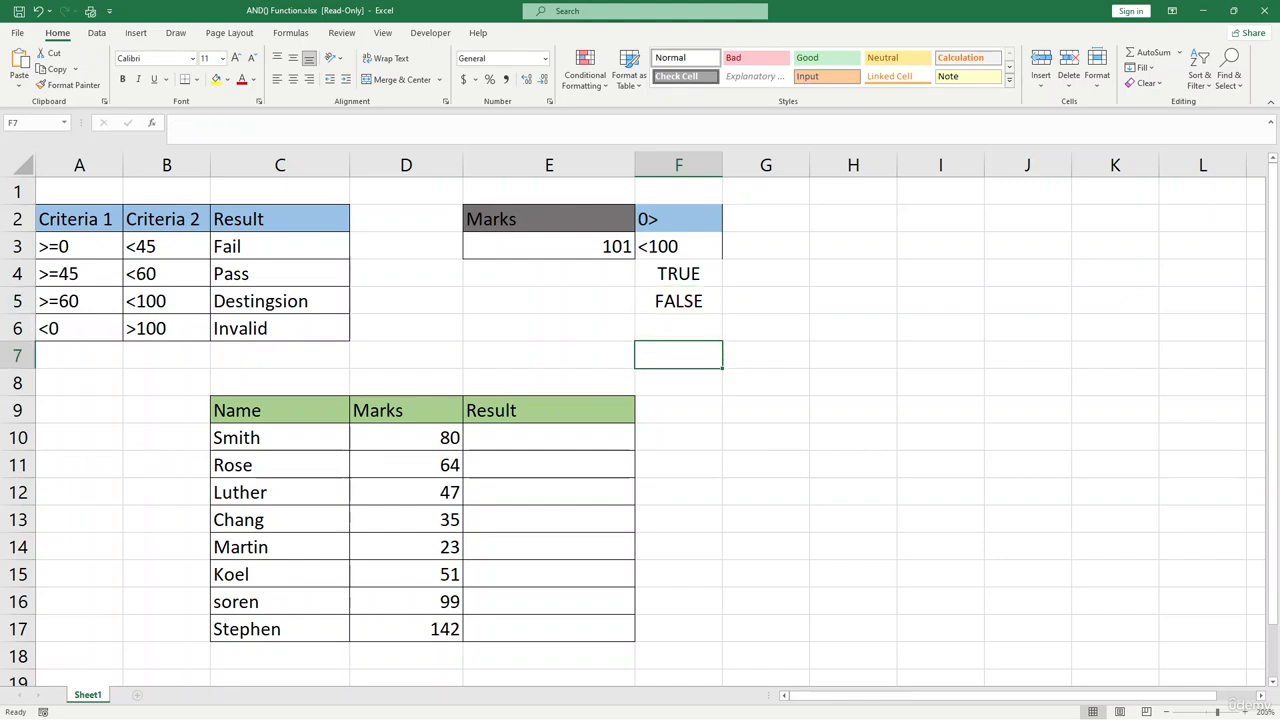
pyautogui.click(549, 438)
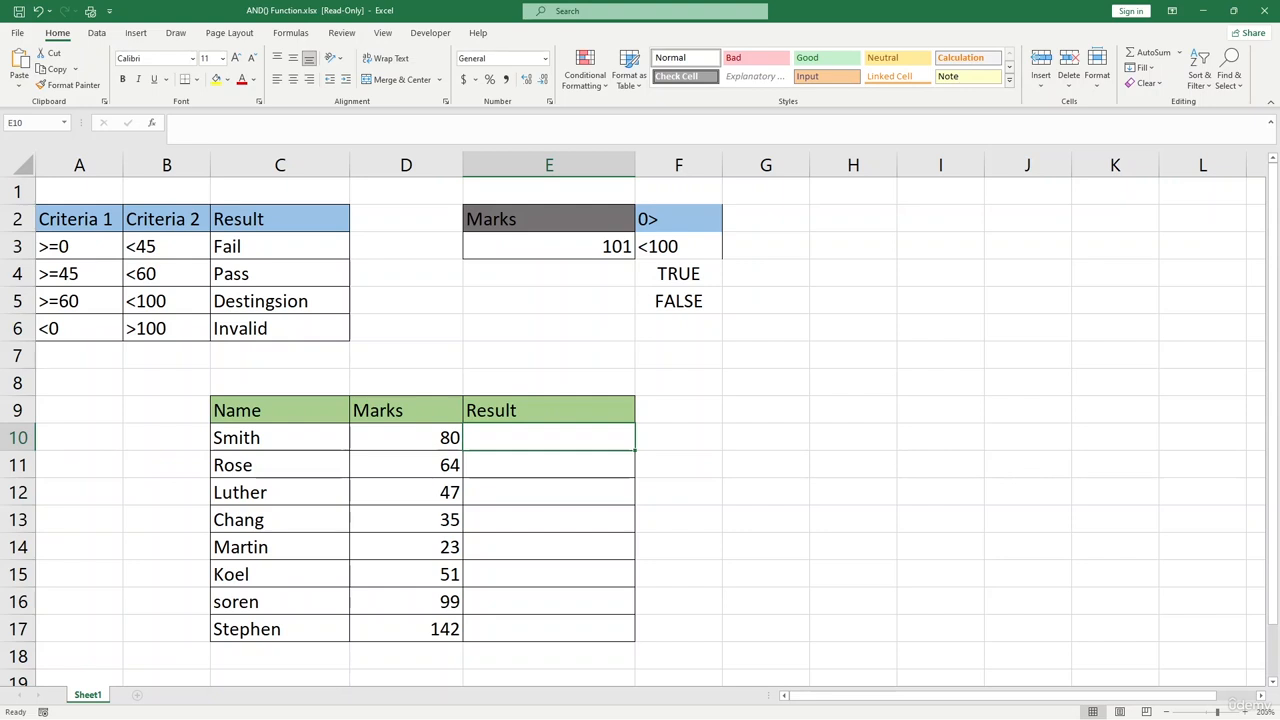
pyautogui.moveTo(79, 219); pyautogui.dragTo(280, 328)
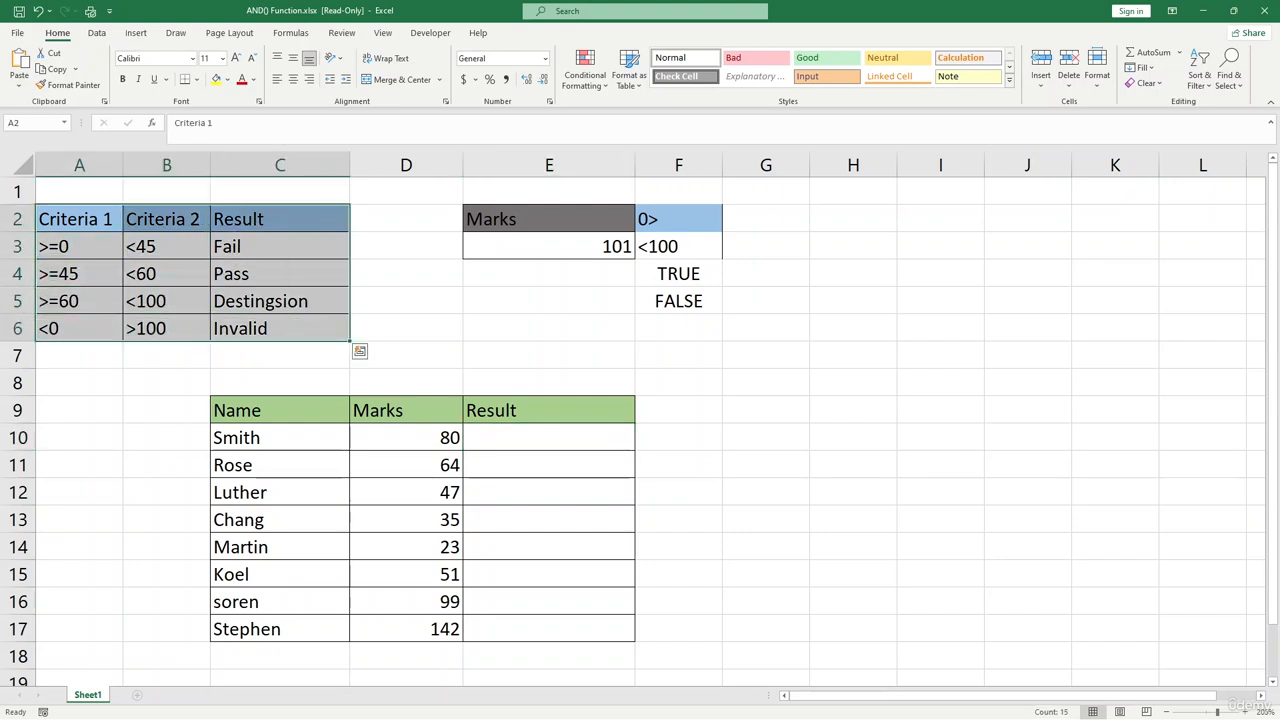
pyautogui.click(167, 274)
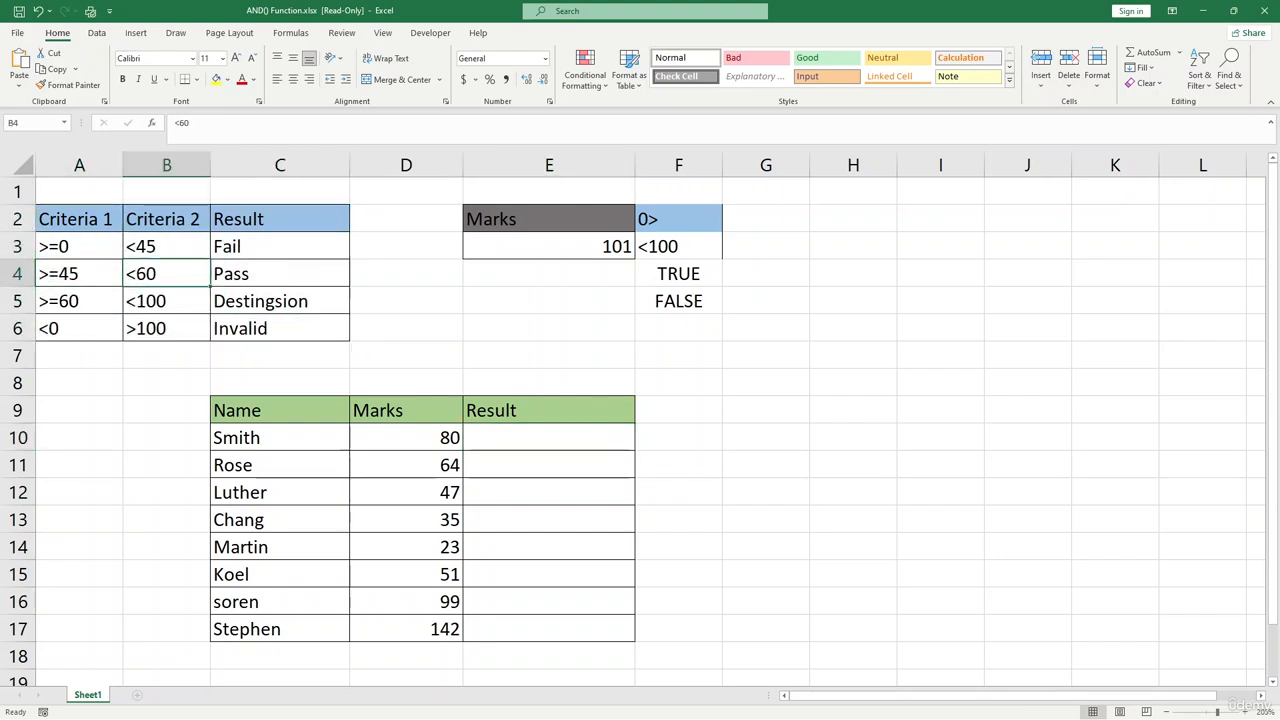
pyautogui.moveTo(280, 219); pyautogui.dragTo(280, 328)
pyautogui.click(406, 438)
pyautogui.moveTo(280, 438); pyautogui.dragTo(466, 640)
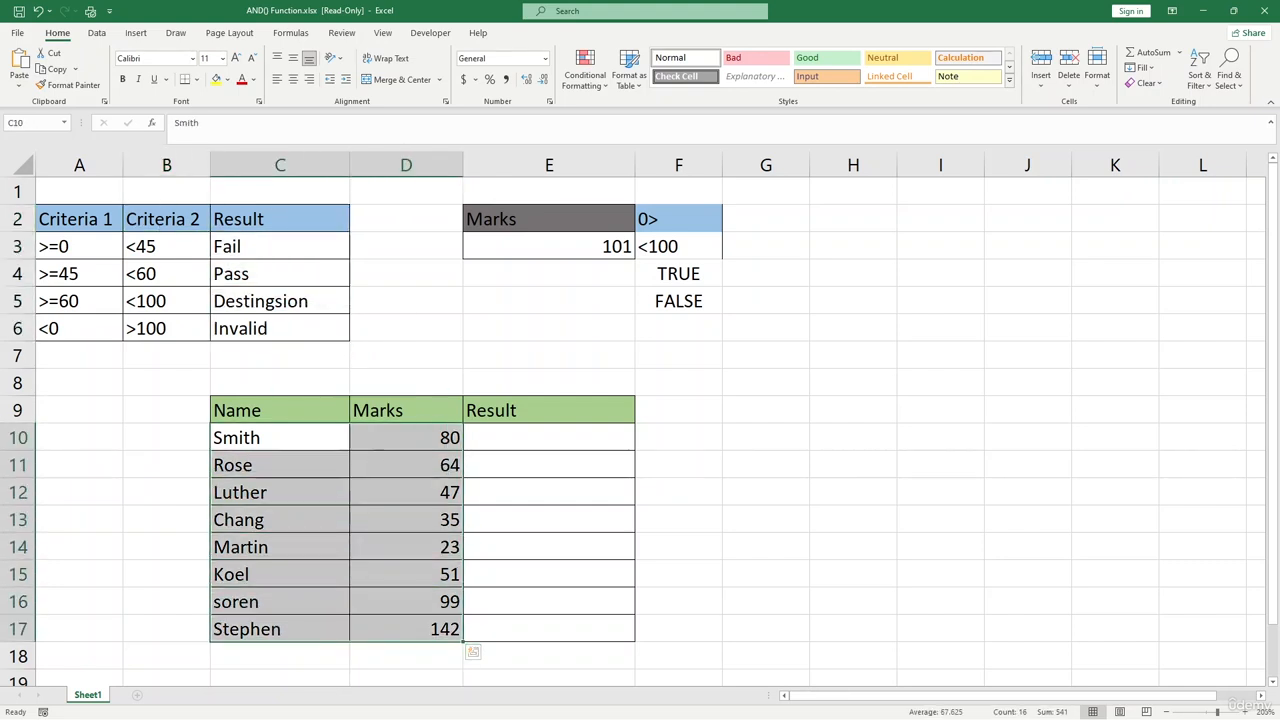
pyautogui.click(549, 438)
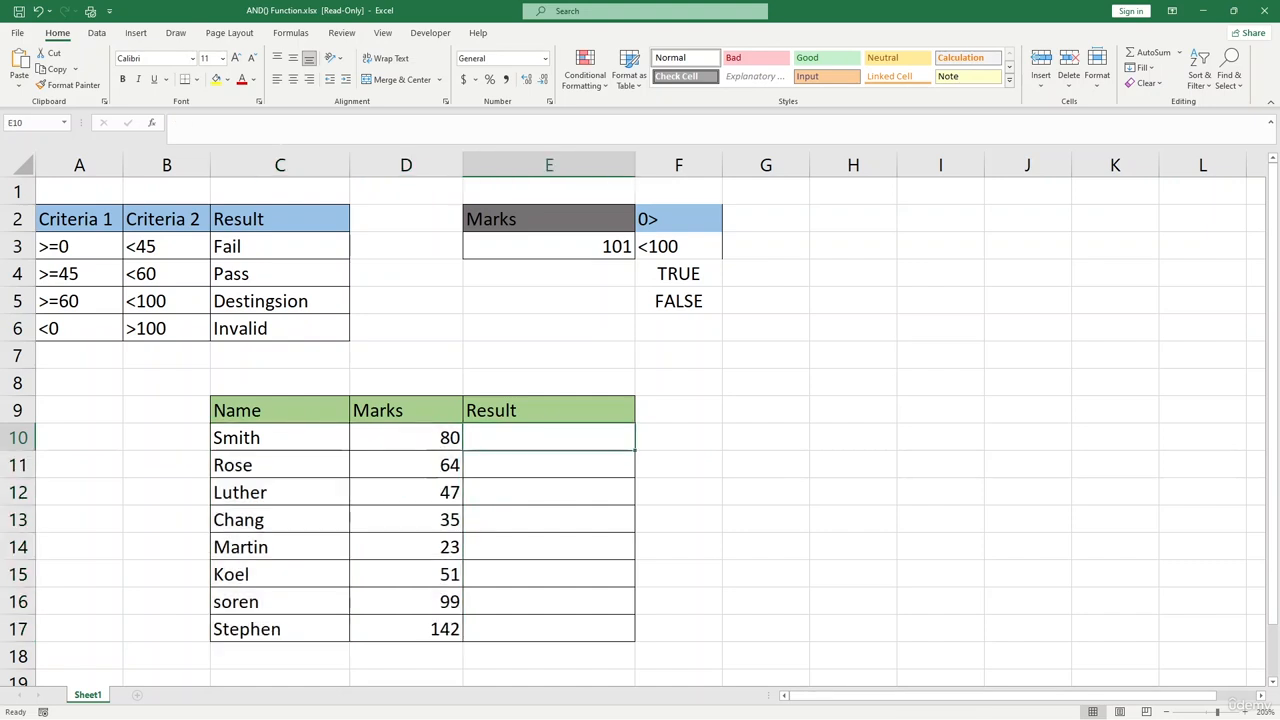
pyautogui.click(549, 465)
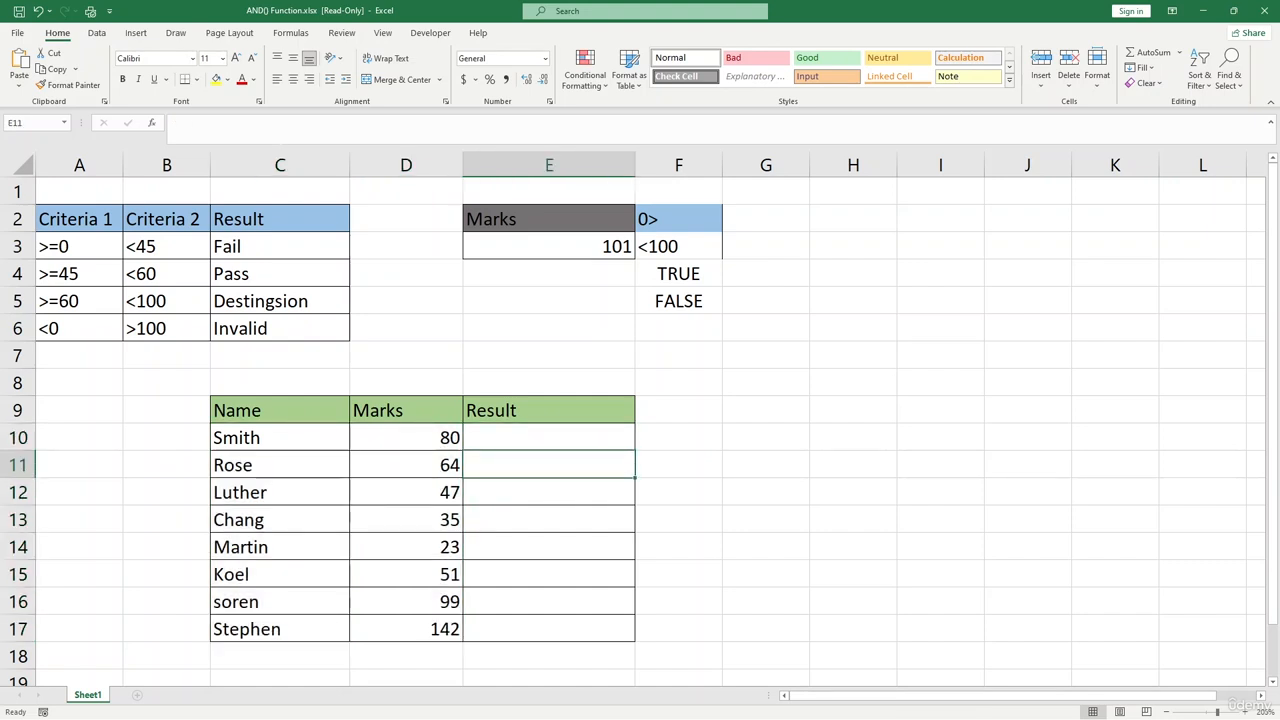
# Begin the grading formula in cell E10 with =IF(AND(D10>=0,D10<45),"fail" for Criteria row 3
pyautogui.click(549, 438)
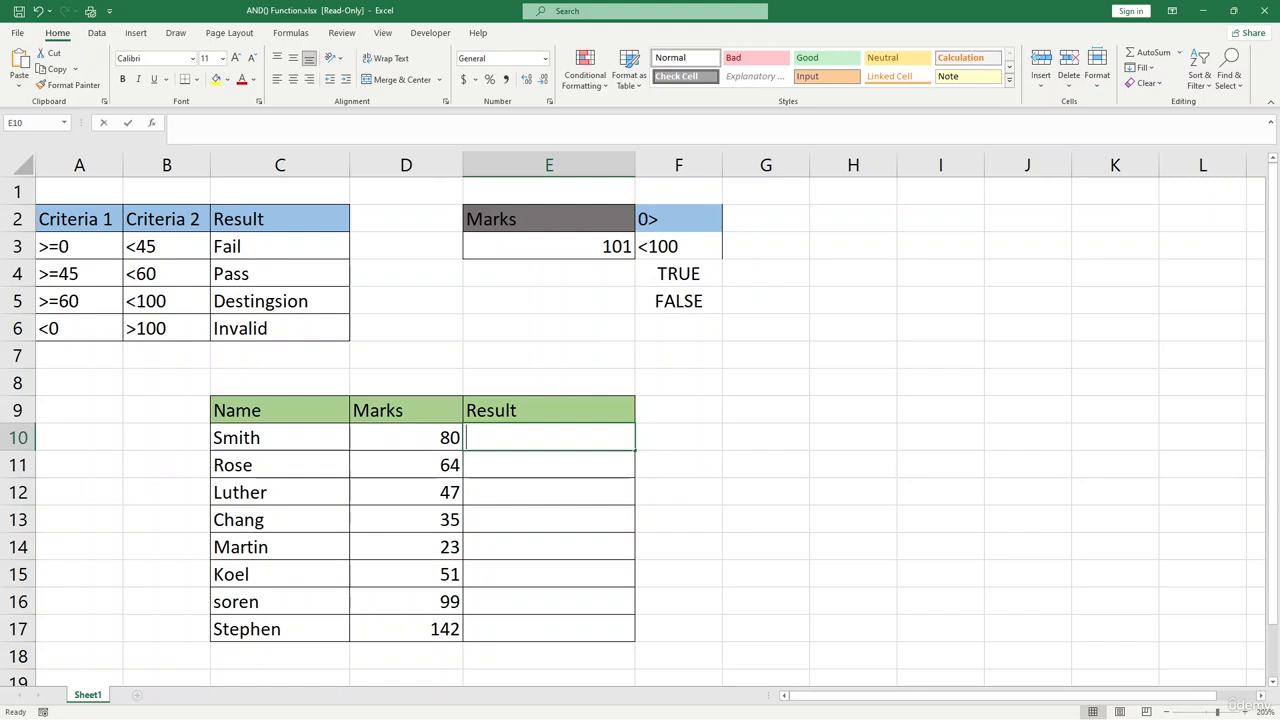
pyautogui.write('=if')
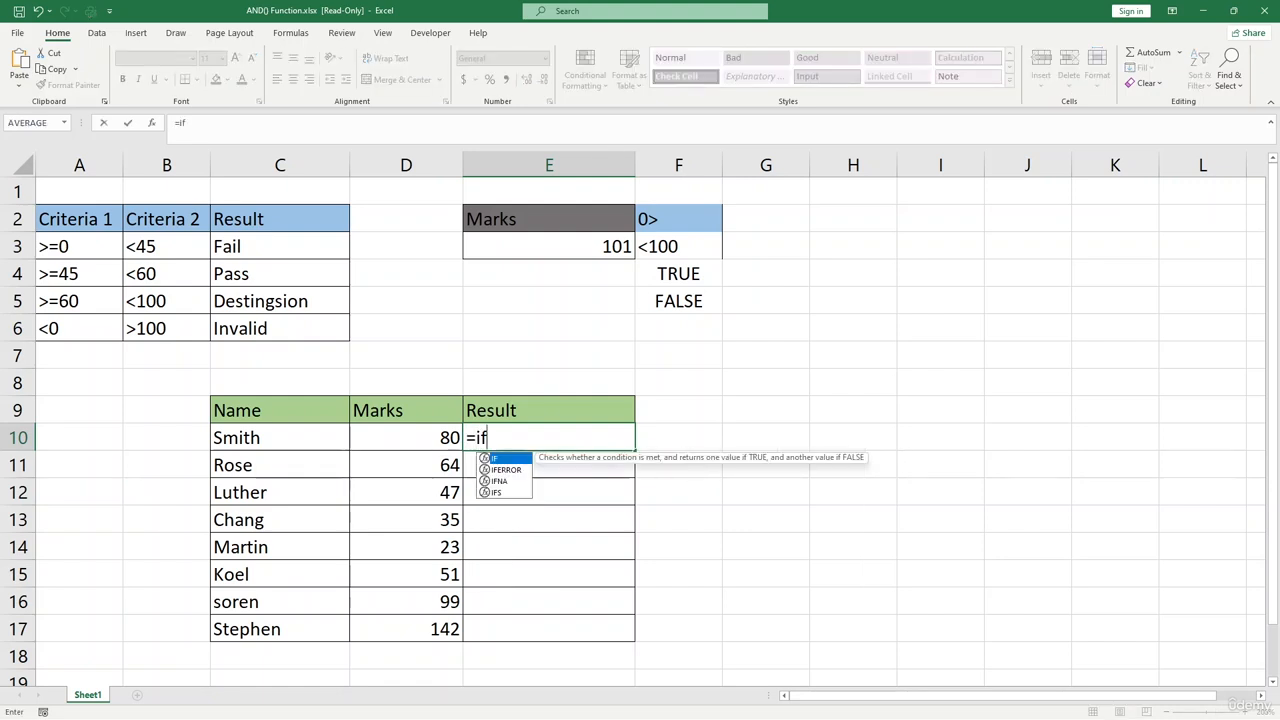
pyautogui.write('9an')
pyautogui.press('BackSpace')
pyautogui.press('BackSpace')
pyautogui.press('BackSpace')
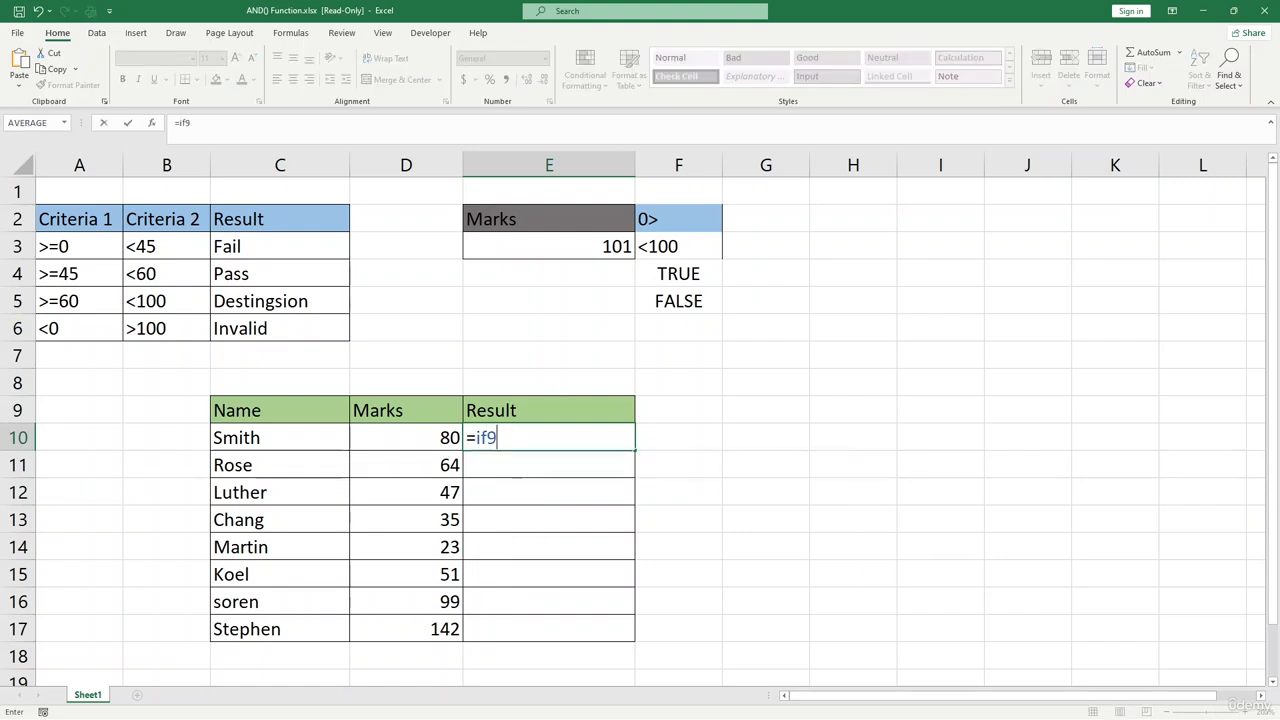
pyautogui.write('(and(')
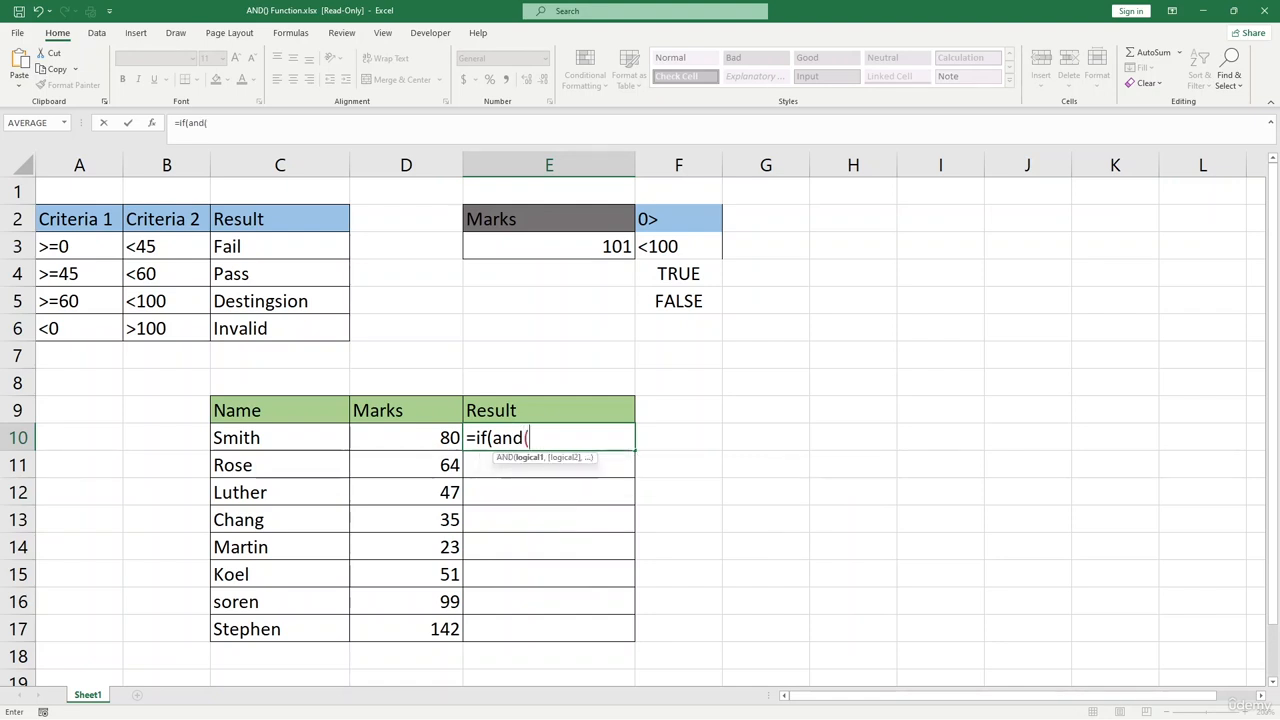
pyautogui.press('Left')
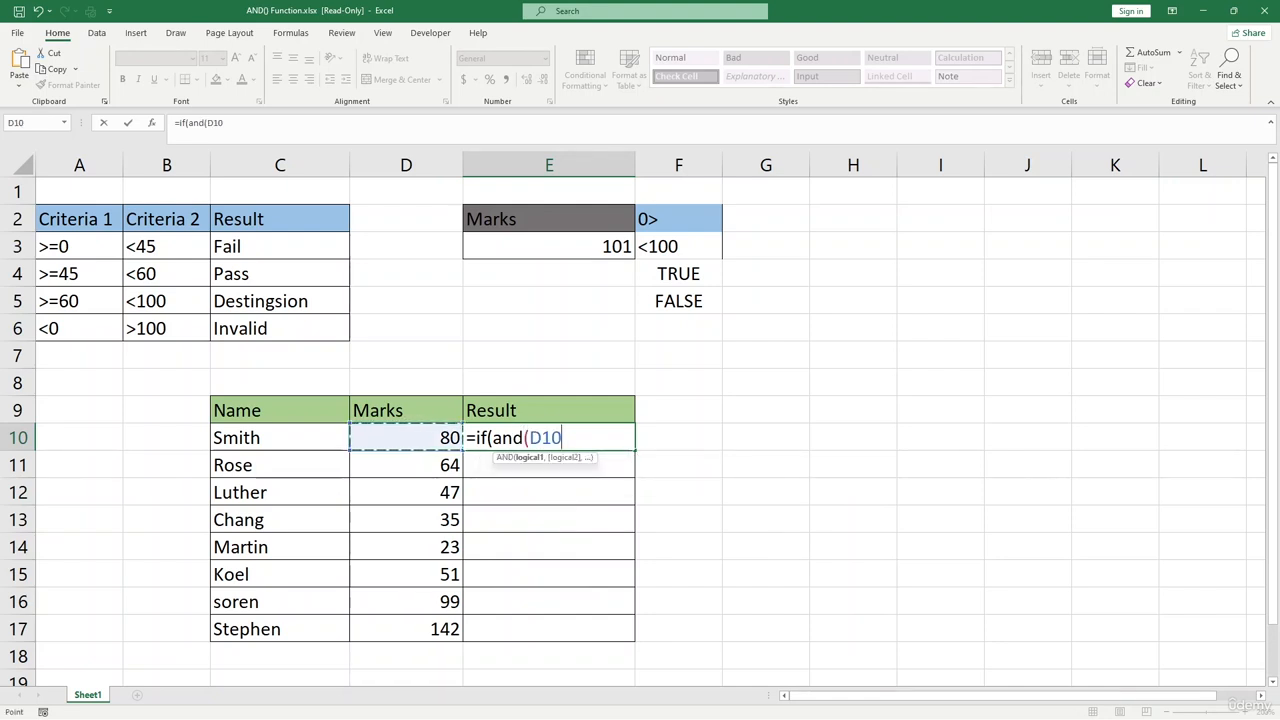
pyautogui.write('>=0,')
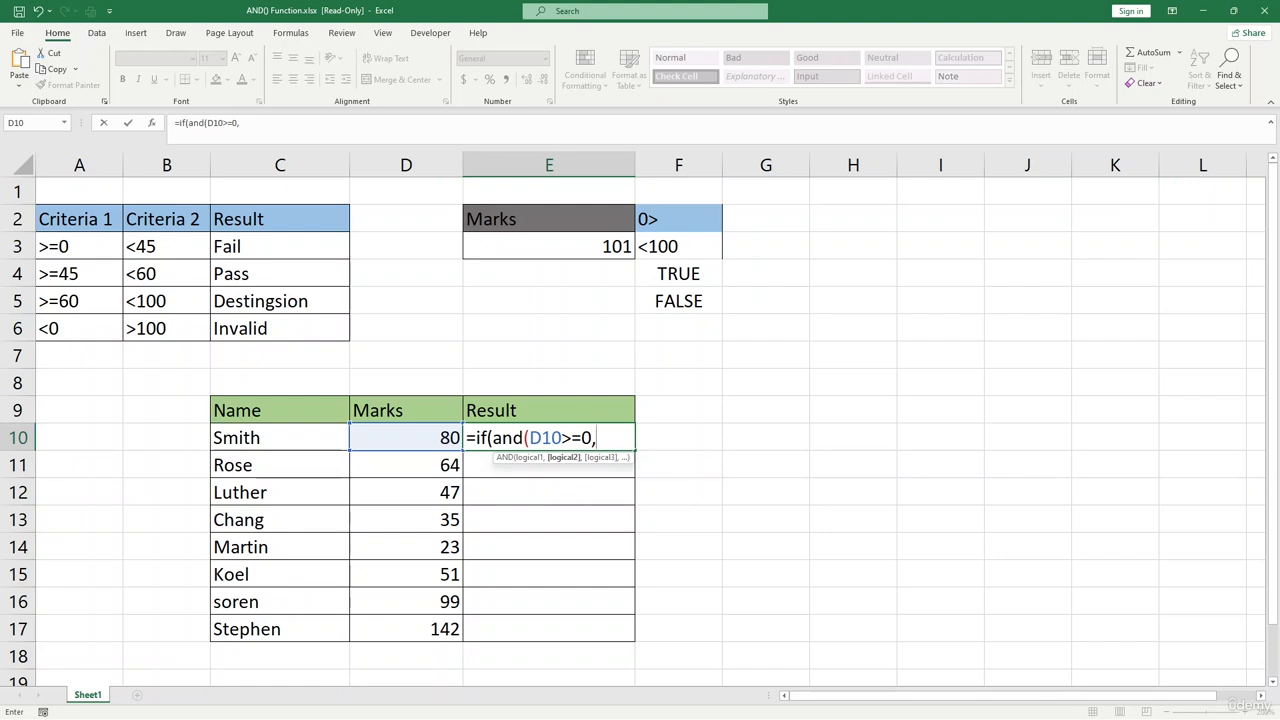
pyautogui.press('Left')
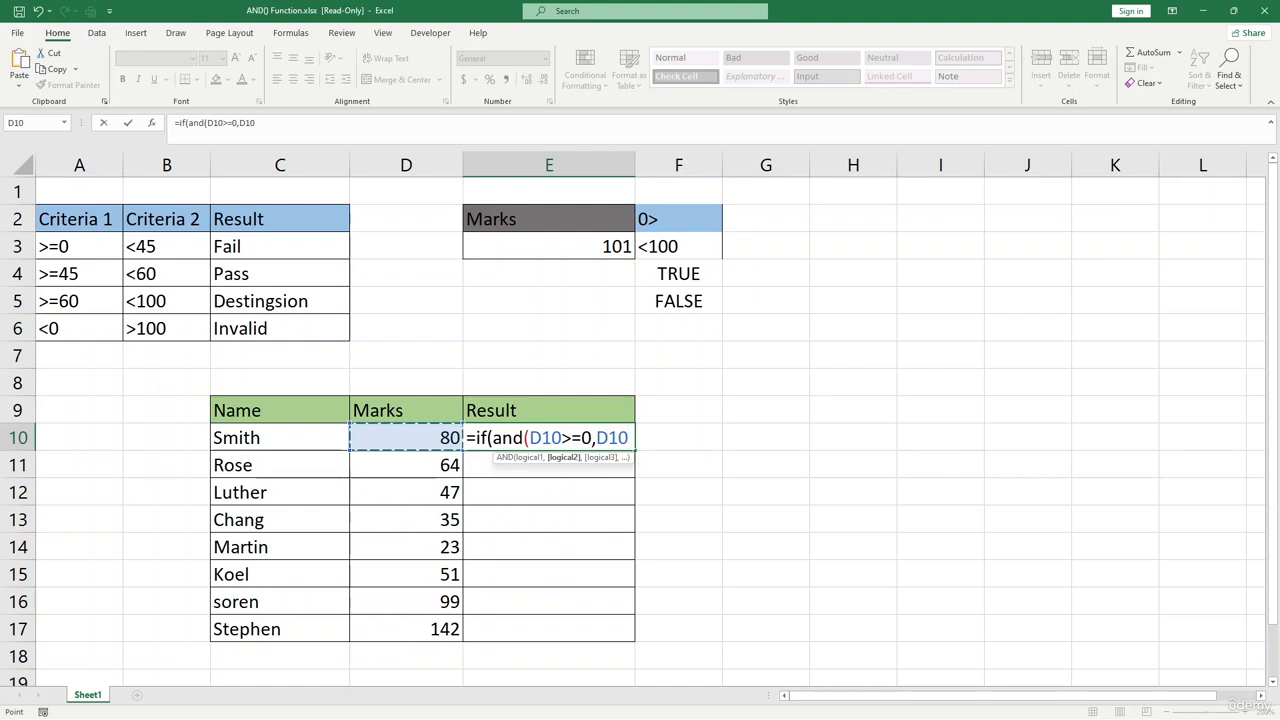
pyautogui.write('<45')
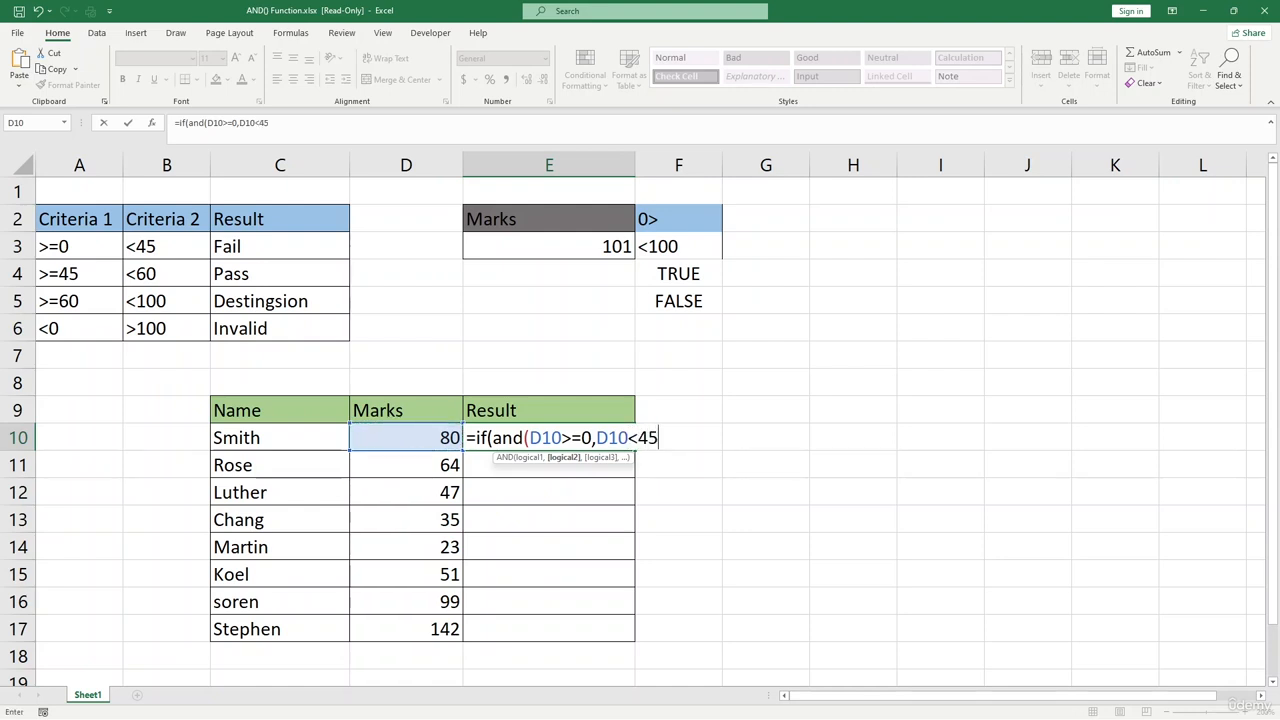
pyautogui.write(')')
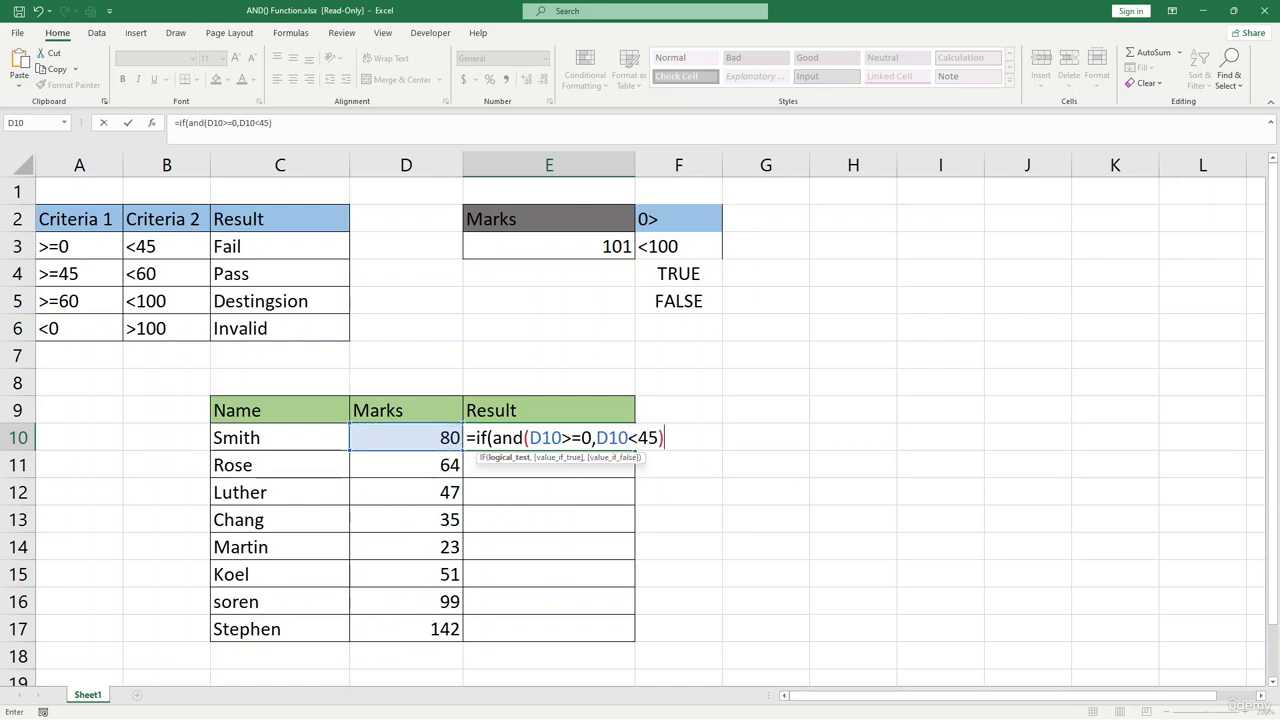
pyautogui.write(',"fail')
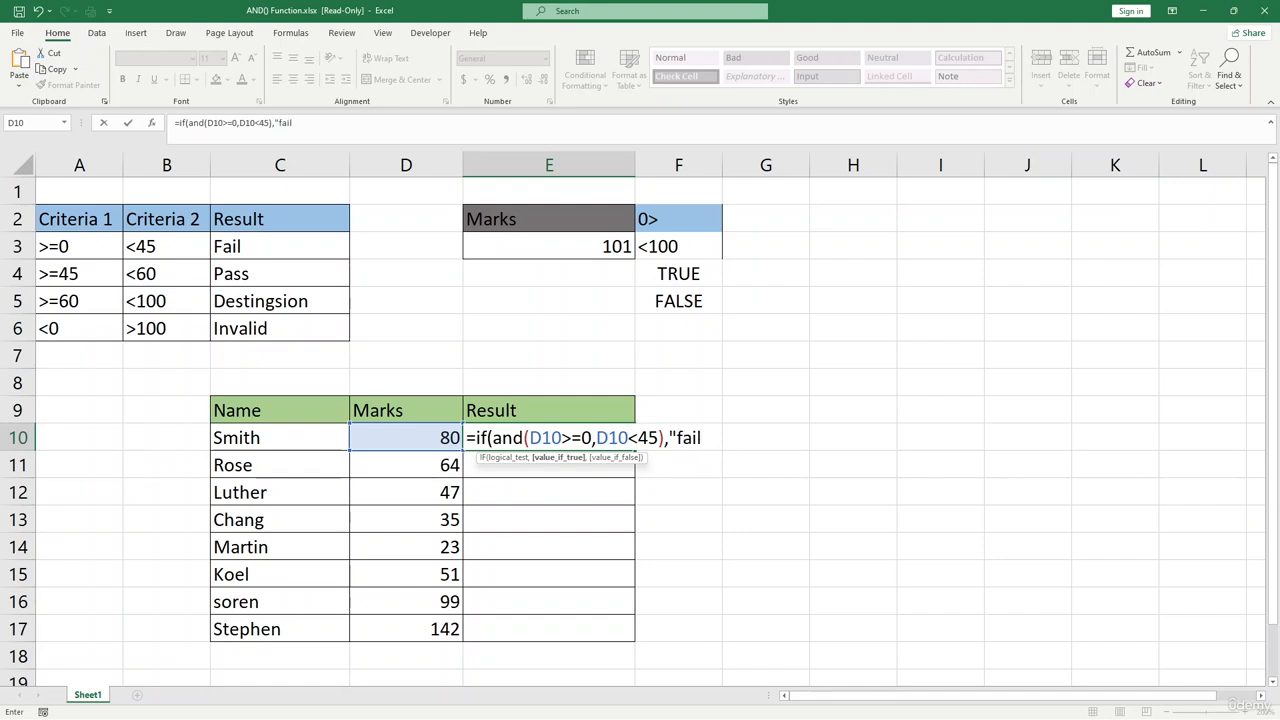
# Complete the E10 formula with nested IF(AND()) tests: "pass" for D10>=45 and <60, "Destingsion" for >=60 and <100, otherwise "Invaild"
pyautogui.write('",if')
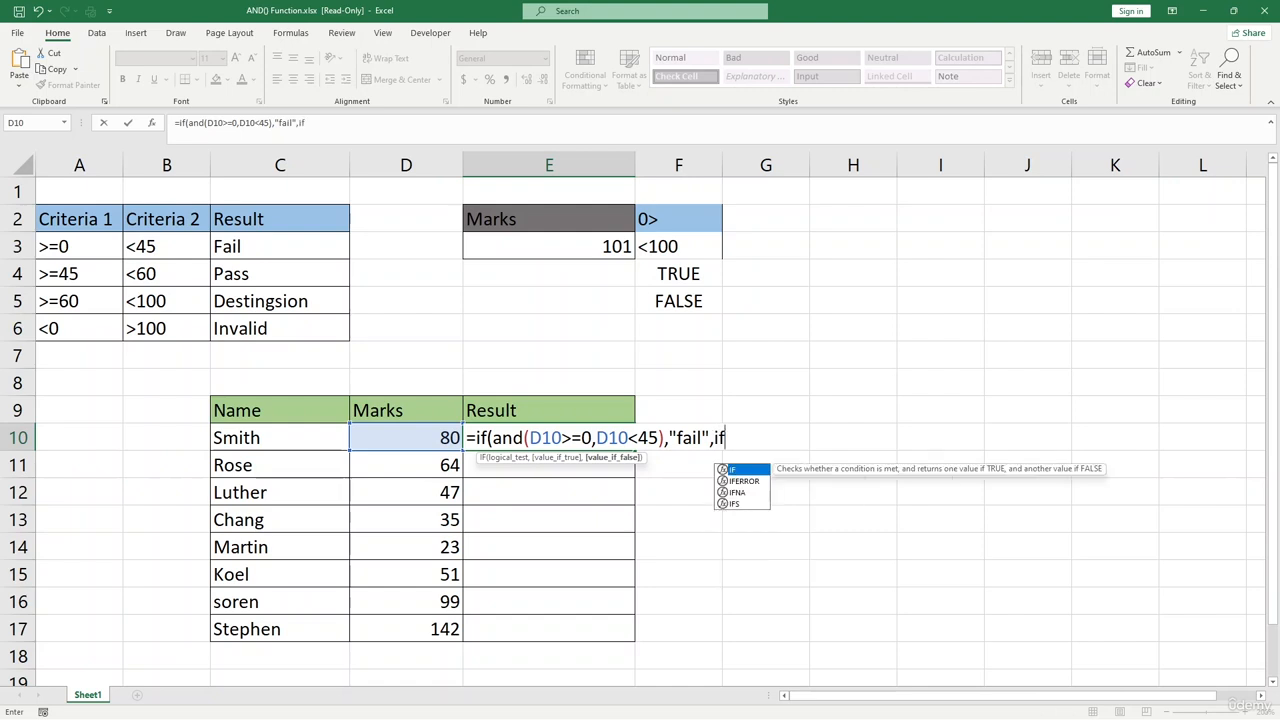
pyautogui.write('(and(')
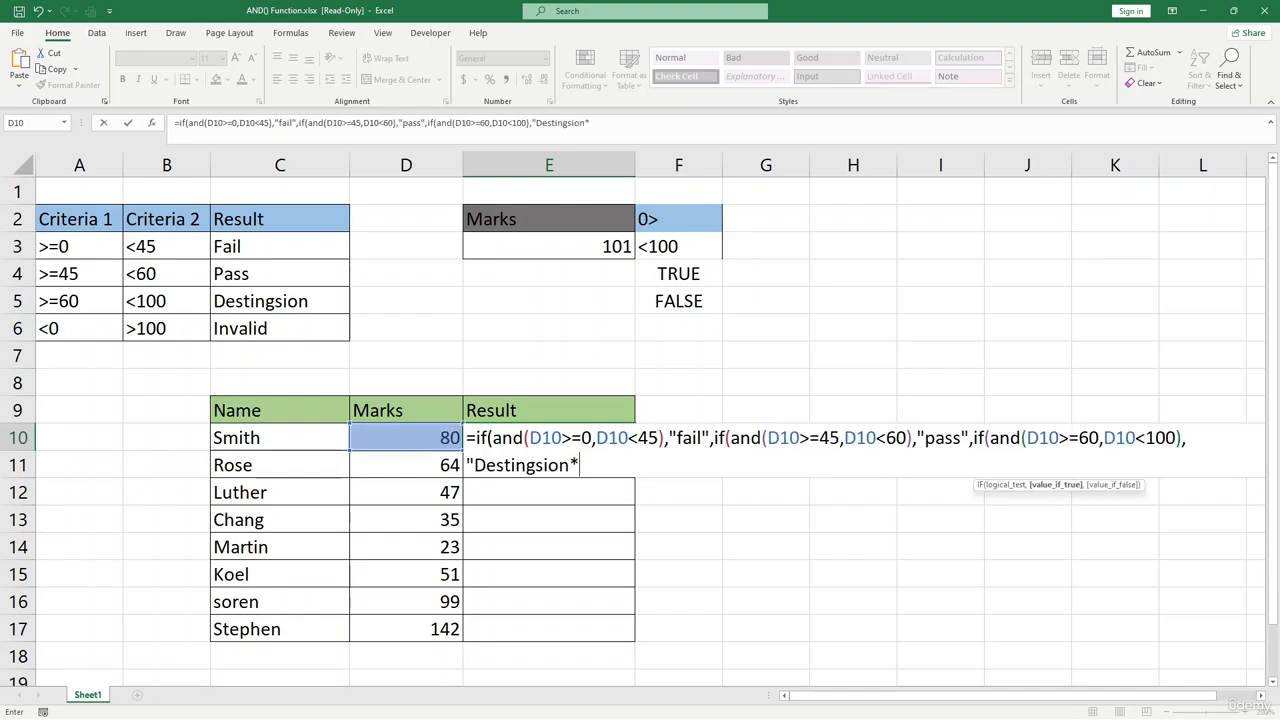
pyautogui.press('BackSpace')
pyautogui.write('"<')
pyautogui.press('BackSpace')
pyautogui.write(',"Inva')
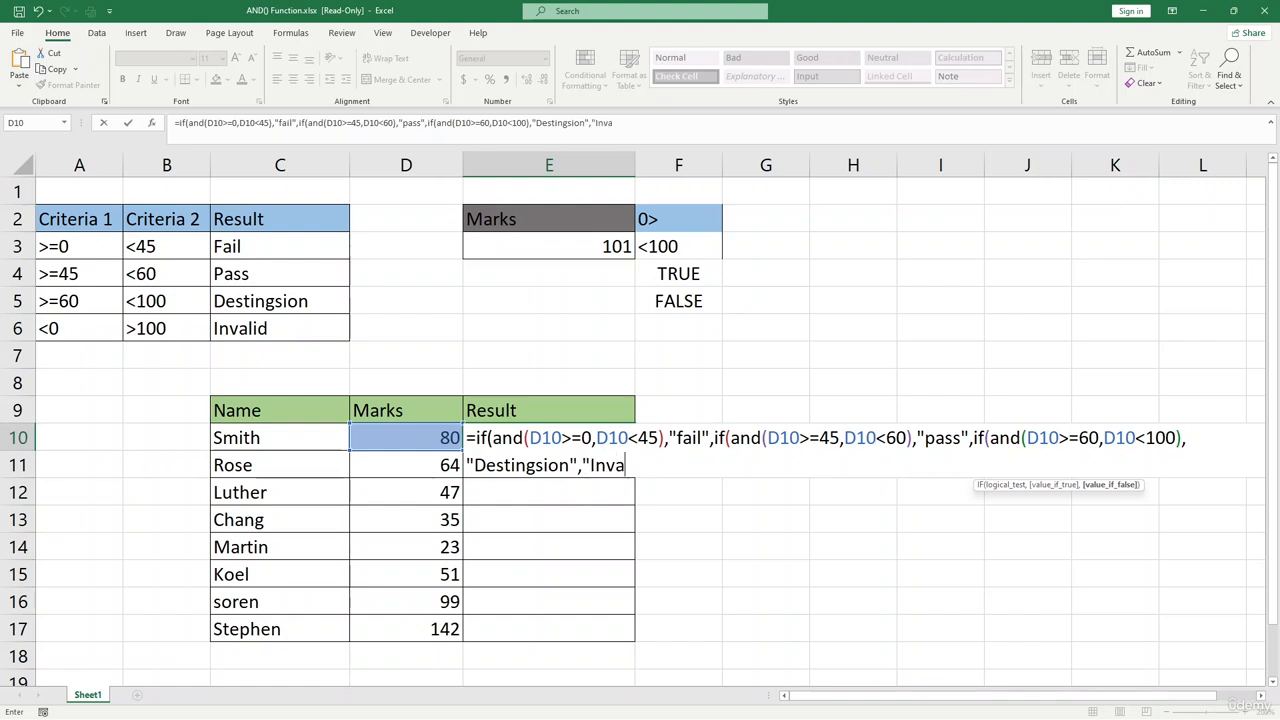
pyautogui.write('ild")')
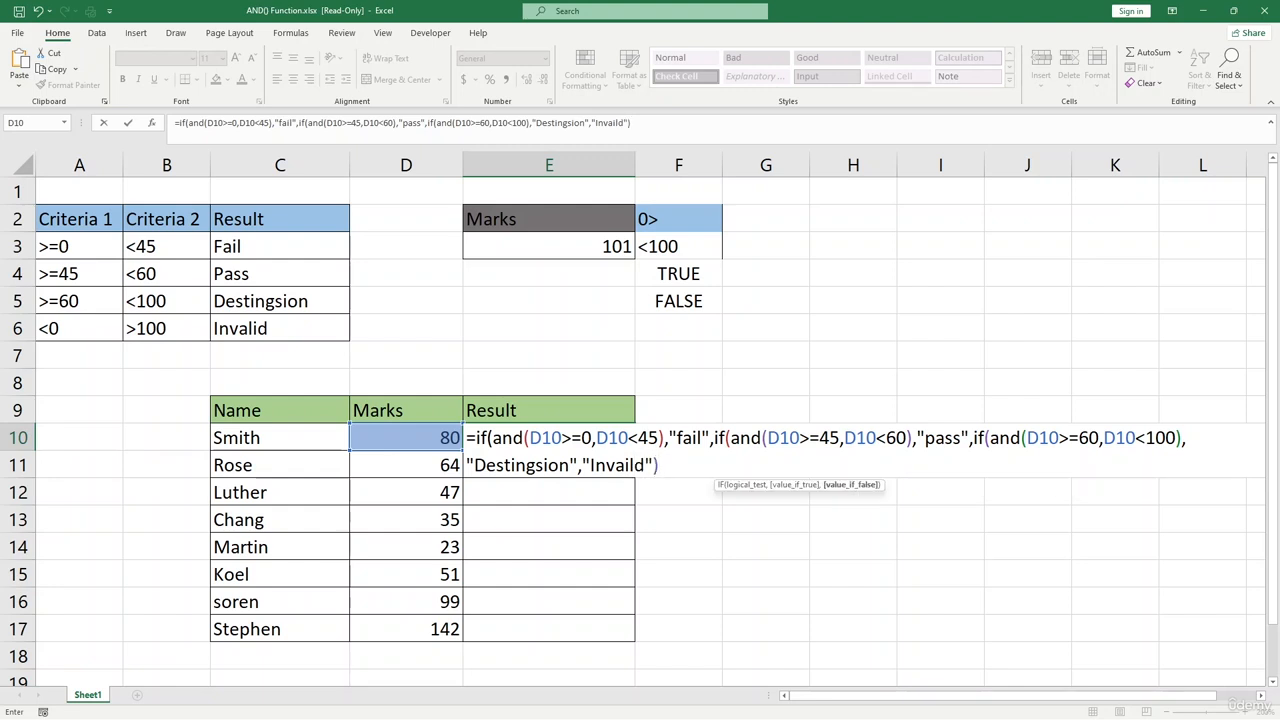
pyautogui.write('))')
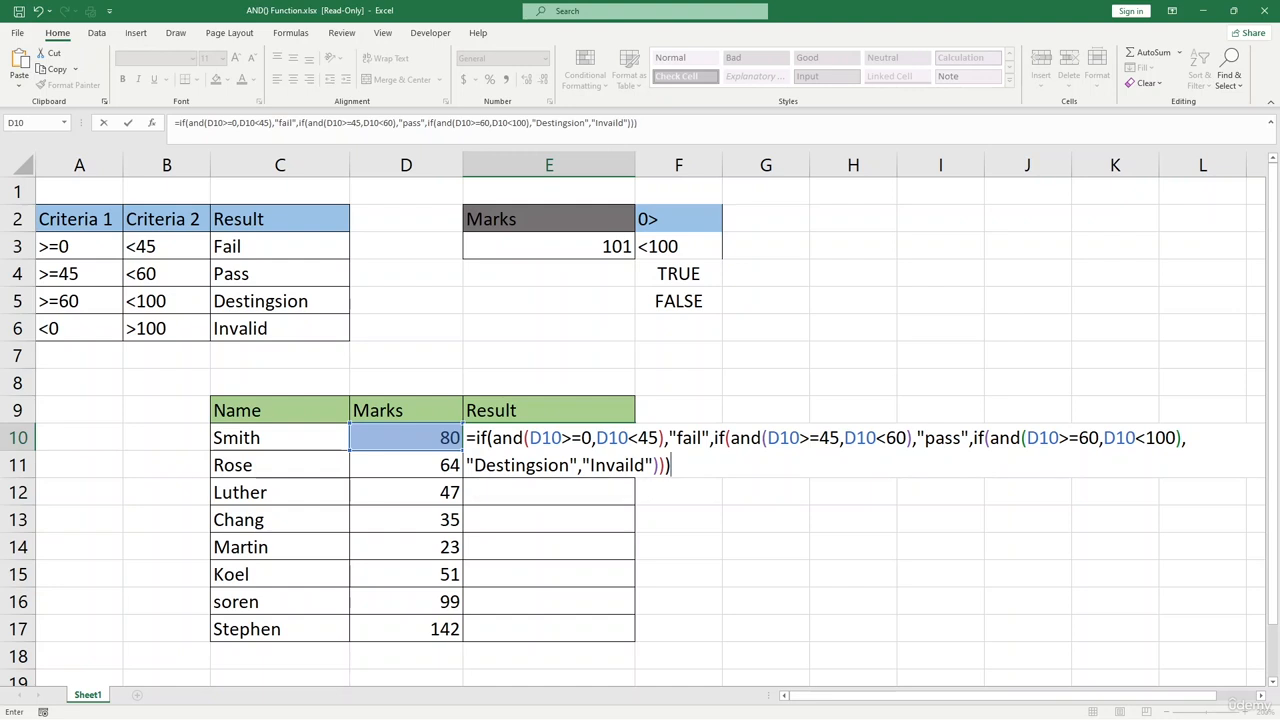
pyautogui.press('Return')
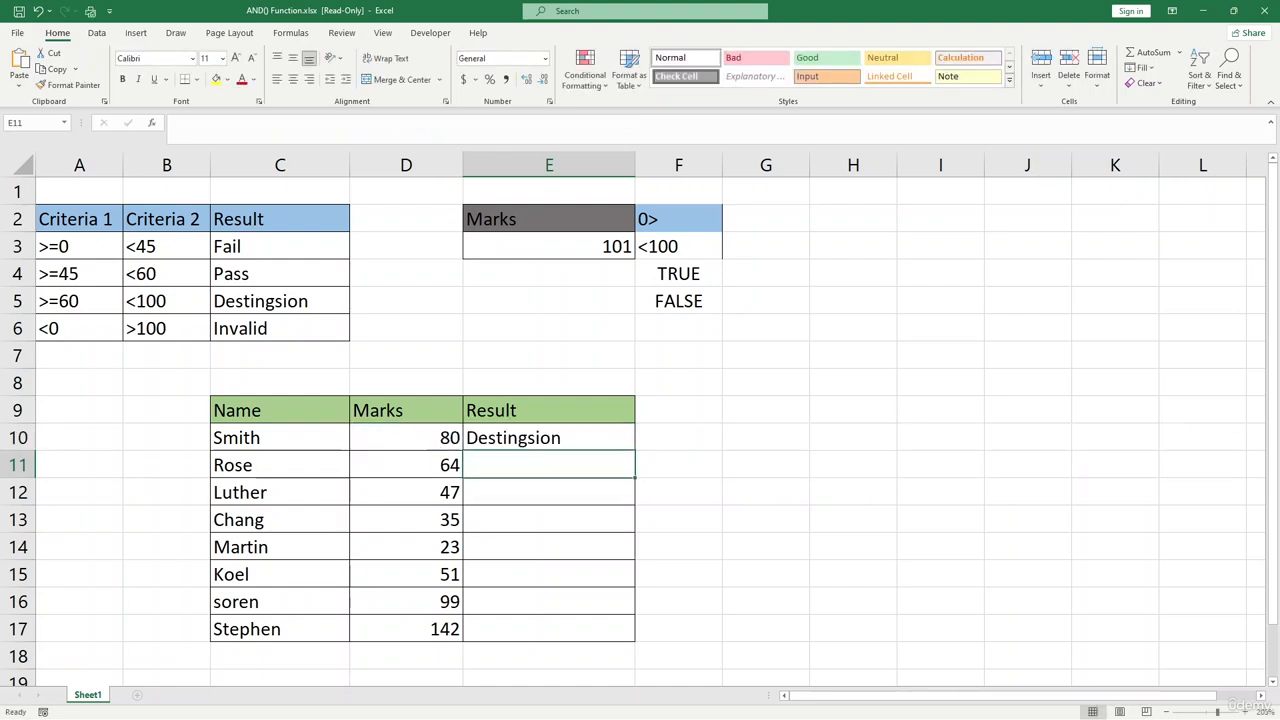
# Fill the grading formula from E10 down to E17 and check the copied formula in E11
pyautogui.click(549, 438)
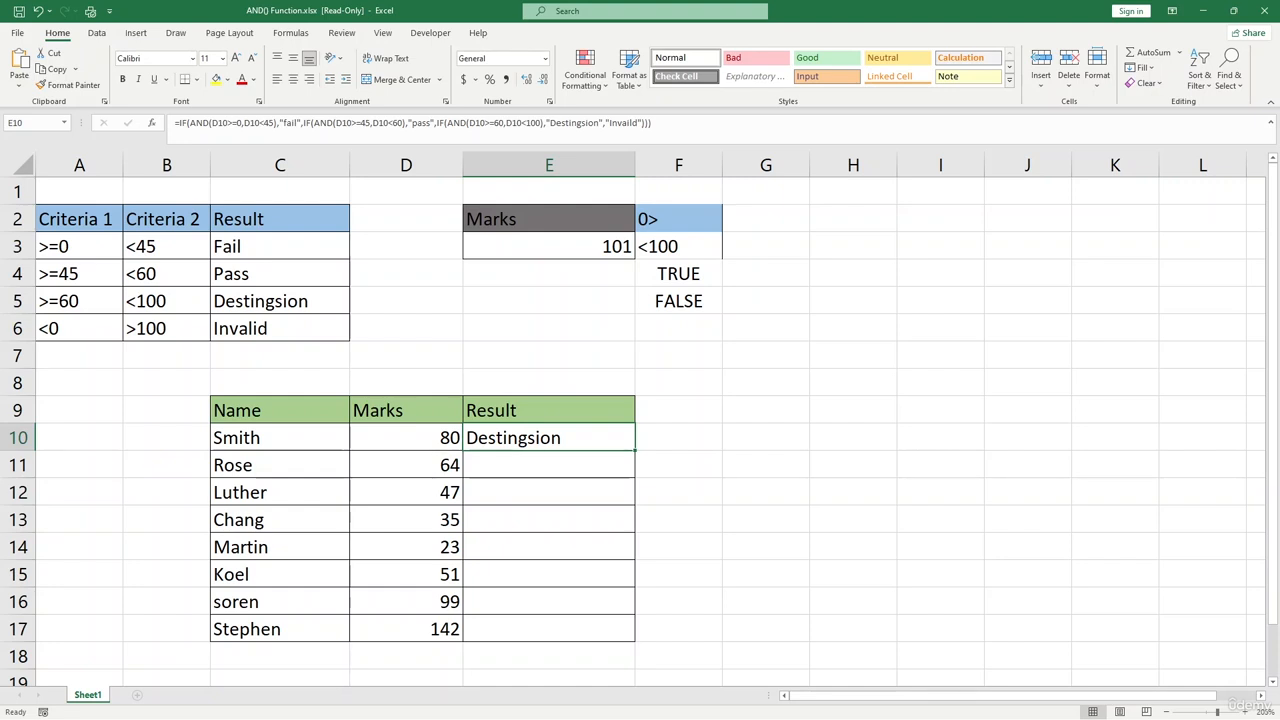
pyautogui.moveTo(634, 451); pyautogui.dragTo(634, 641)
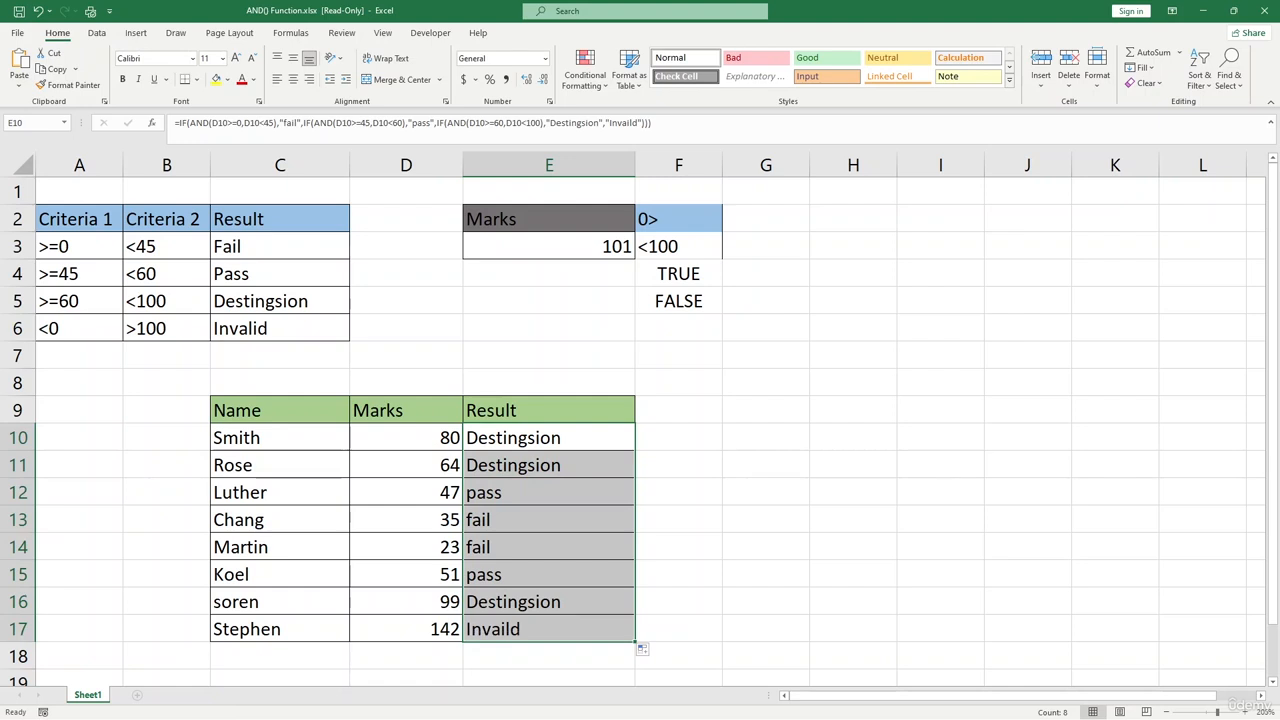
pyautogui.click(549, 465)
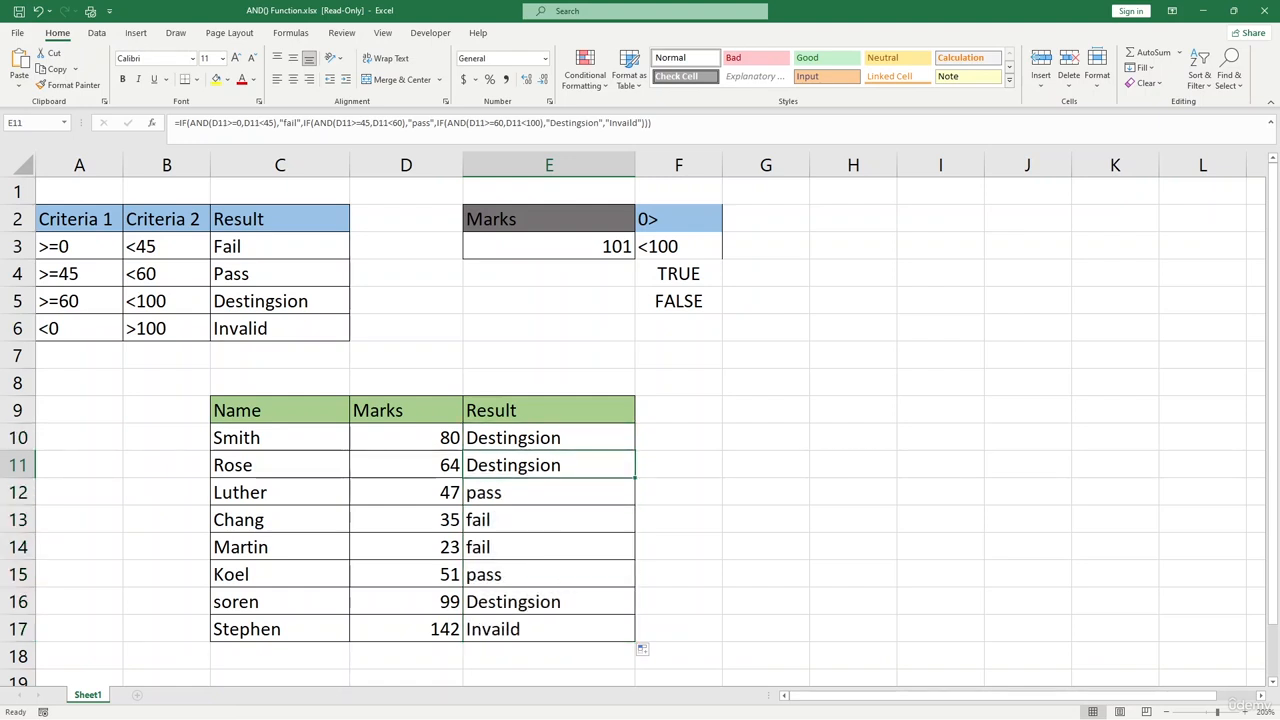